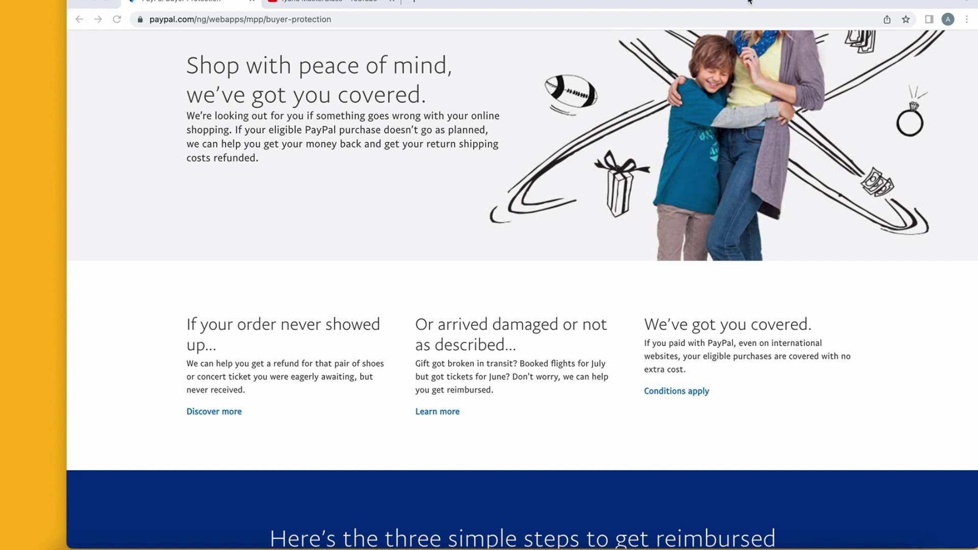
{"action": "scroll", "coordinate": [635, 123], "scroll_direction": "down", "scroll_amount": 1}
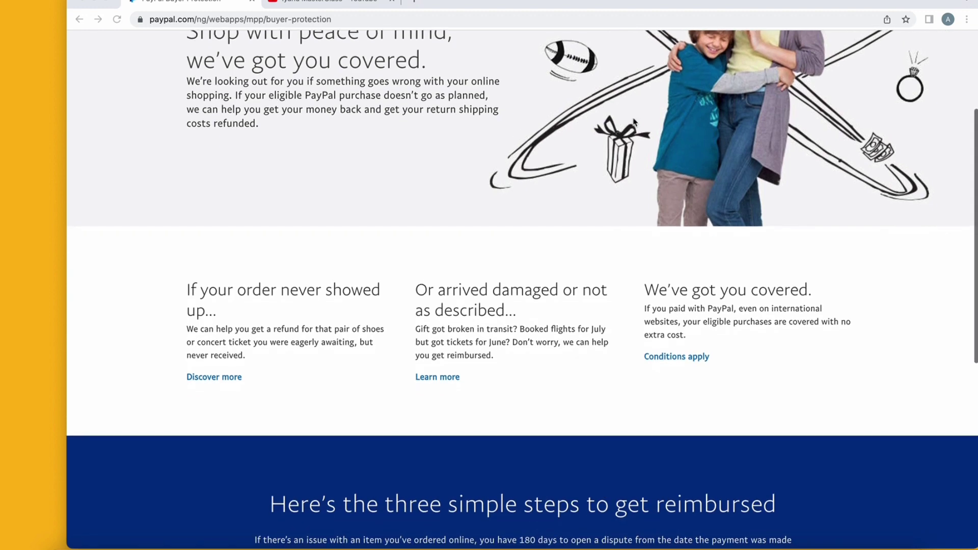
{"action": "scroll", "coordinate": [635, 122], "scroll_direction": "up", "scroll_amount": 3}
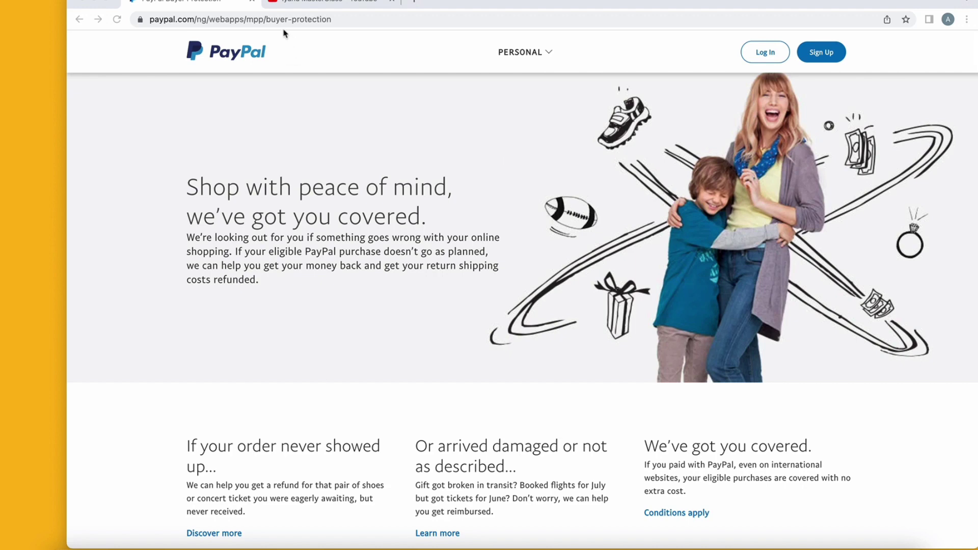
{"action": "scroll", "coordinate": [307, 90], "scroll_direction": "down", "scroll_amount": 2}
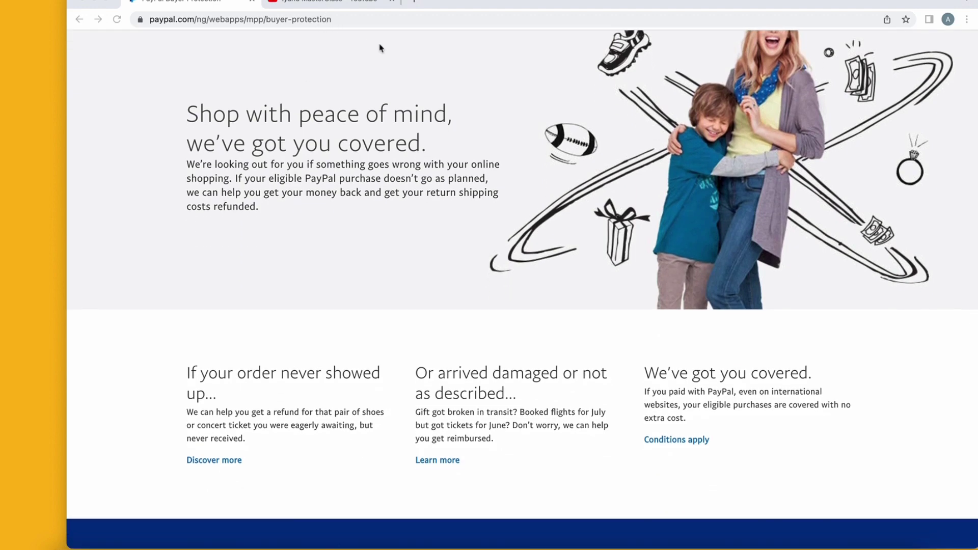
{"action": "scroll", "coordinate": [406, 188], "scroll_direction": "down", "scroll_amount": 5}
{"action": "scroll", "coordinate": [406, 189], "scroll_direction": "up", "scroll_amount": 6}
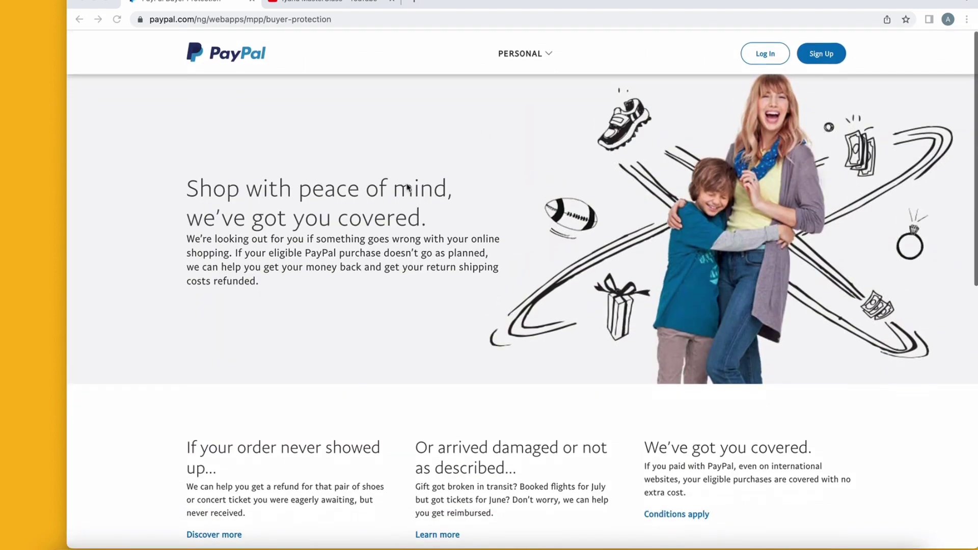
{"action": "left_click", "coordinate": [544, 54]}
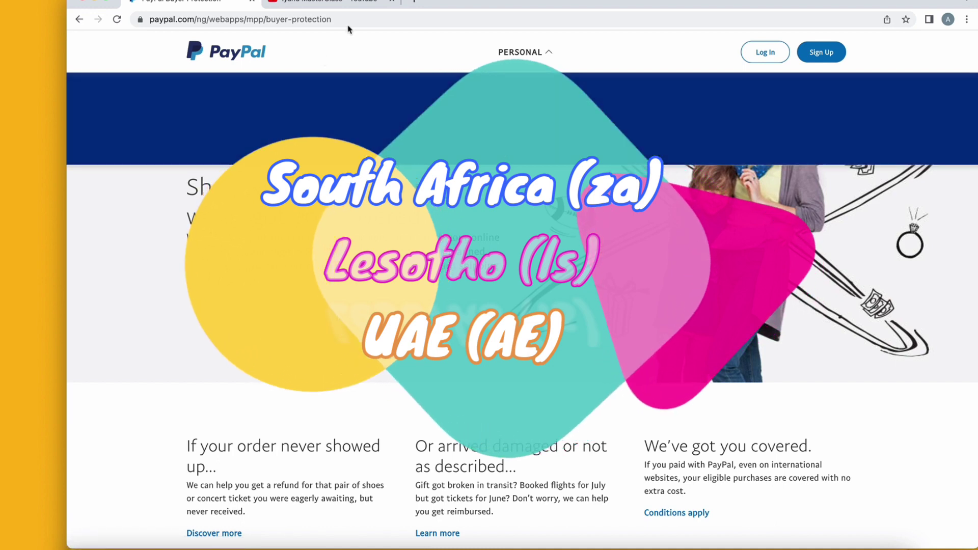
{"action": "scroll", "coordinate": [355, 98], "scroll_direction": "down", "scroll_amount": 2}
{"action": "scroll", "coordinate": [354, 98], "scroll_direction": "up", "scroll_amount": 2}
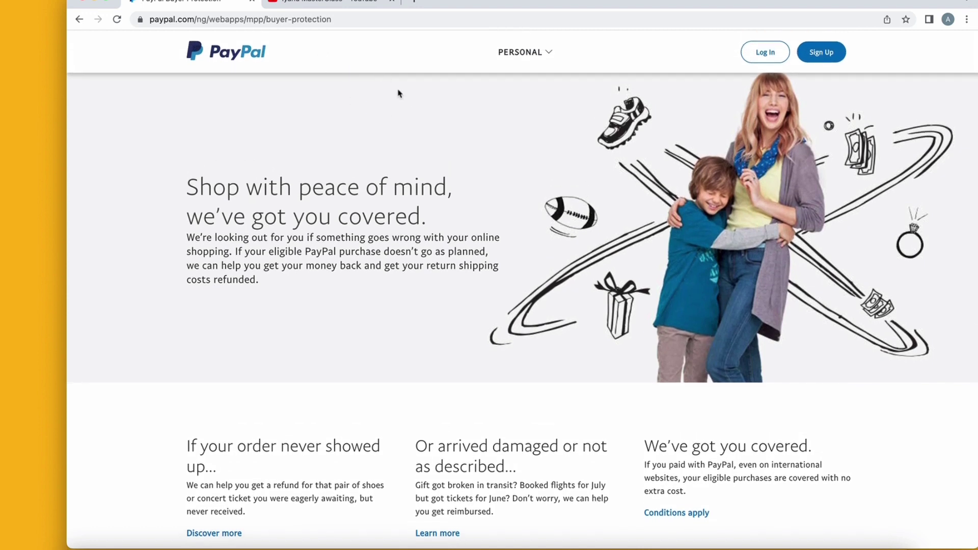
{"action": "left_click", "coordinate": [346, 19]}
{"action": "left_click", "coordinate": [346, 19]}
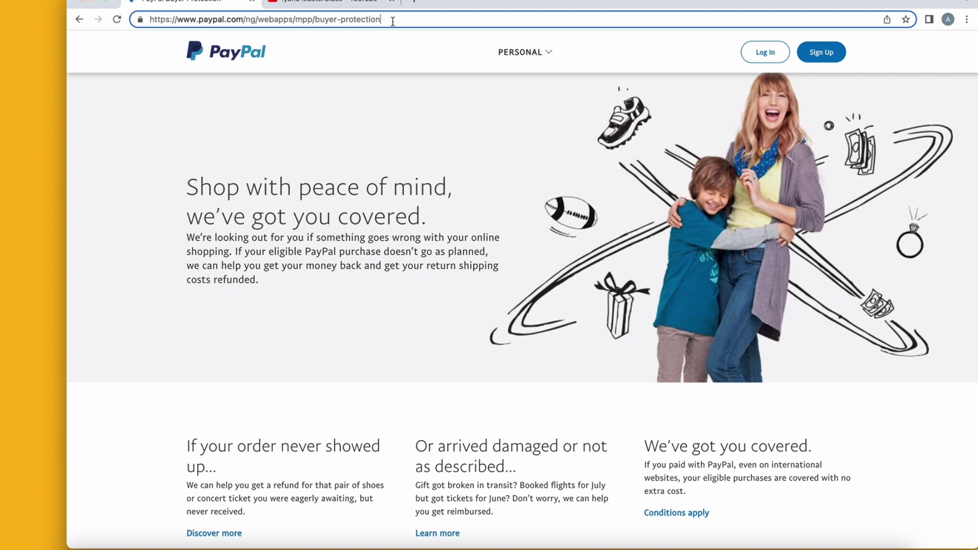
Change the address to paypal.com/ae, load the UAE home page and view its Personal menu.
{"action": "left_click_drag", "start_coordinate": [380, 20], "coordinate": [259, 19]}
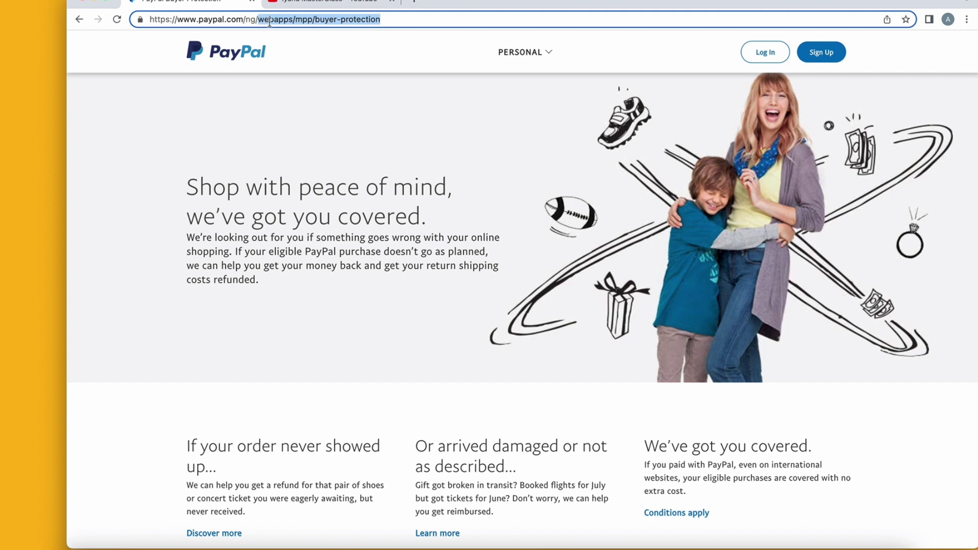
{"action": "key", "text": "BackSpace"}
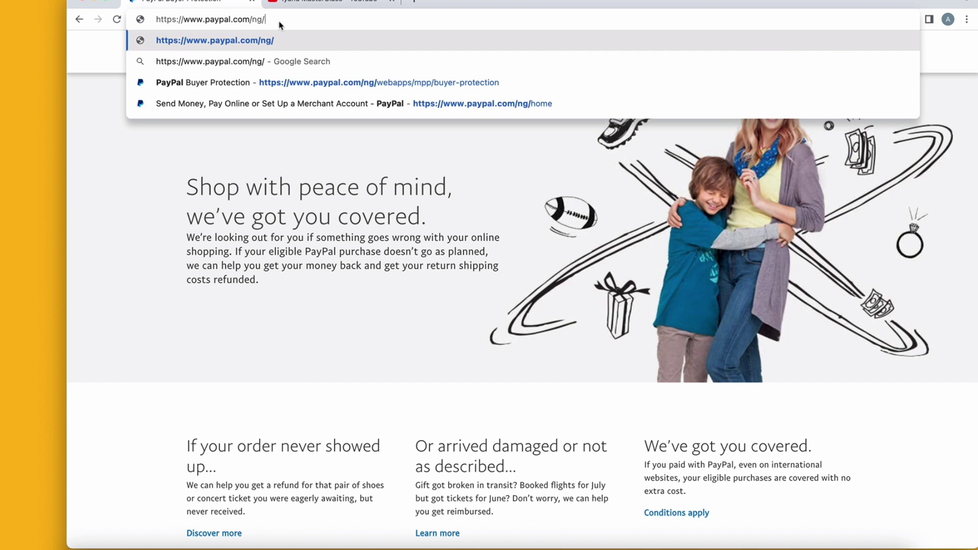
{"action": "key", "text": "BackSpace"}
{"action": "key", "text": "BackSpace"}
{"action": "key", "text": "BackSpace"}
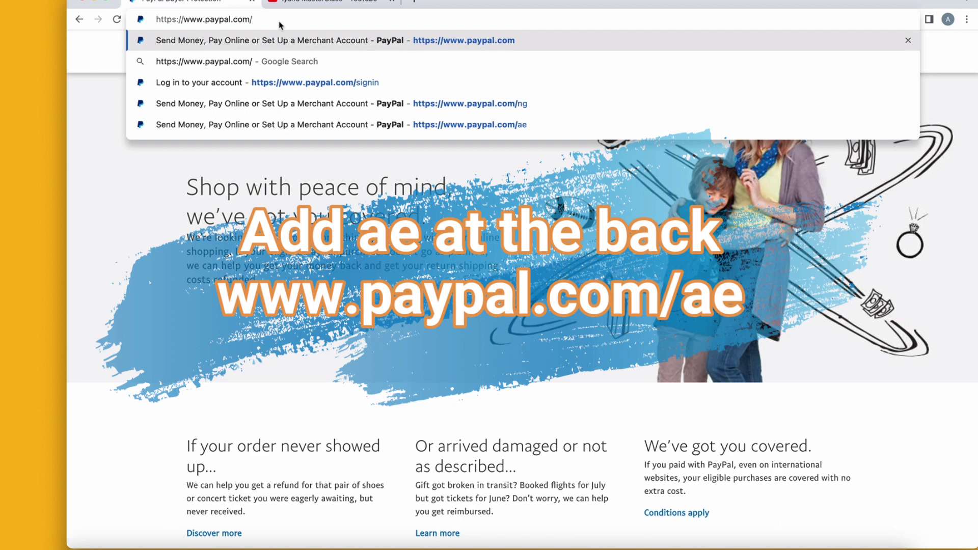
{"action": "type", "text": "ae"}
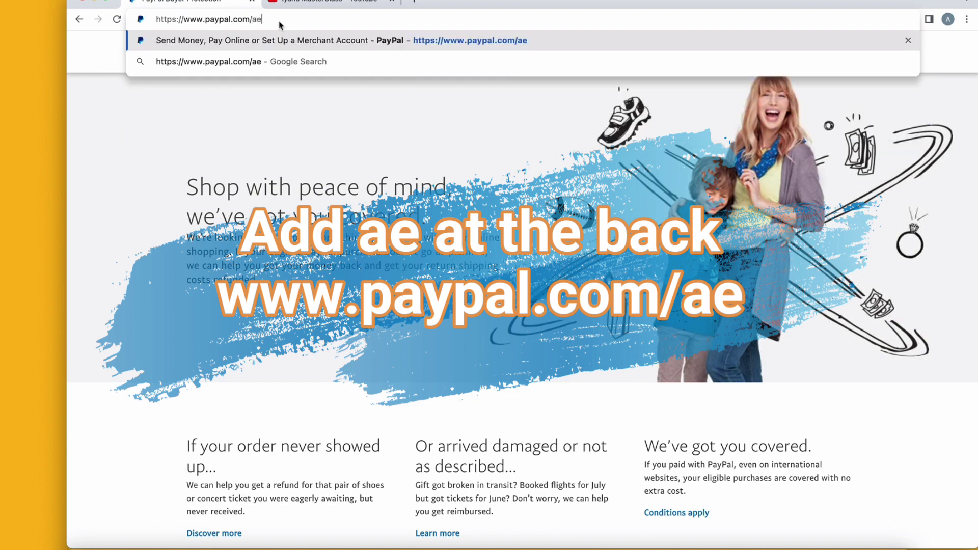
{"action": "key", "text": "Return"}
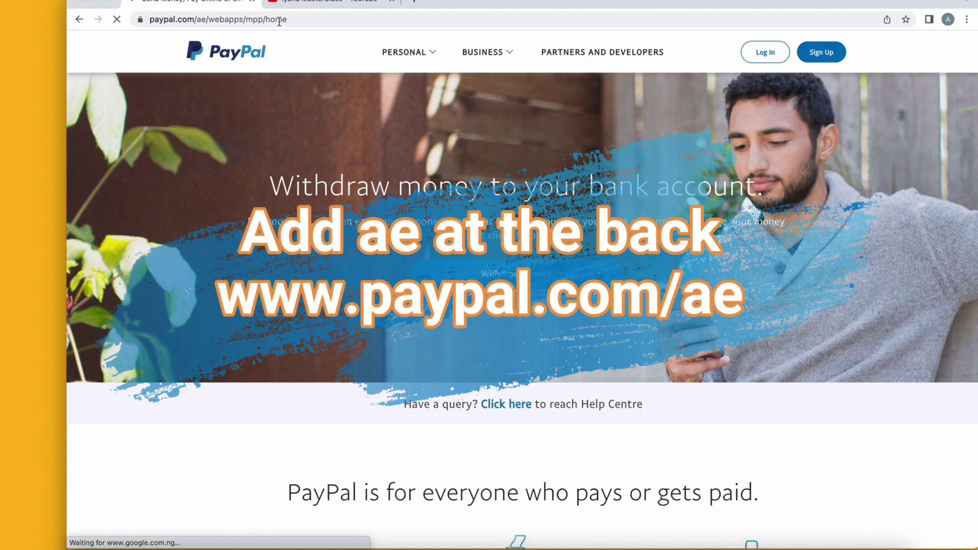
{"action": "left_click", "coordinate": [402, 57]}
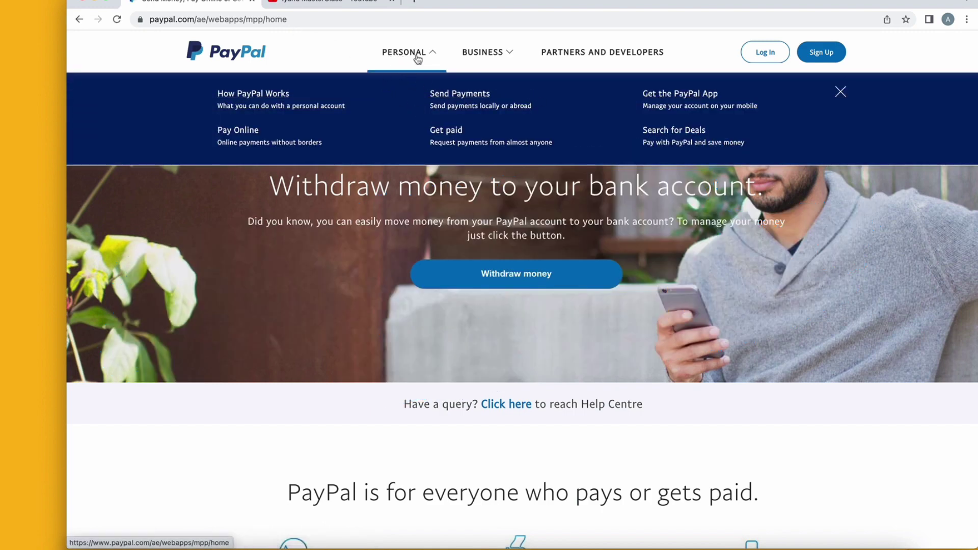
{"action": "left_click", "coordinate": [500, 58]}
{"action": "left_click", "coordinate": [399, 63]}
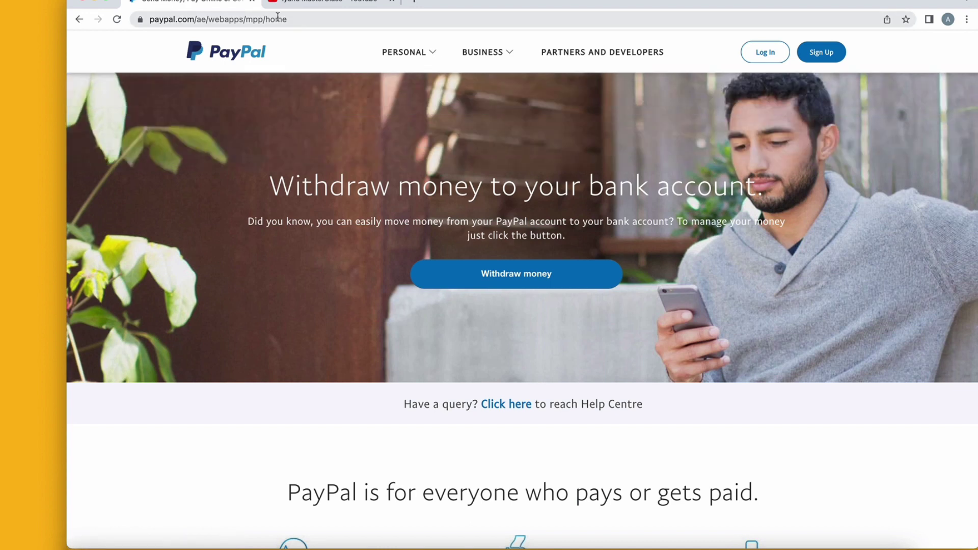
{"action": "double_click", "coordinate": [258, 19]}
{"action": "left_click_drag", "start_coordinate": [339, 19], "coordinate": [264, 20]}
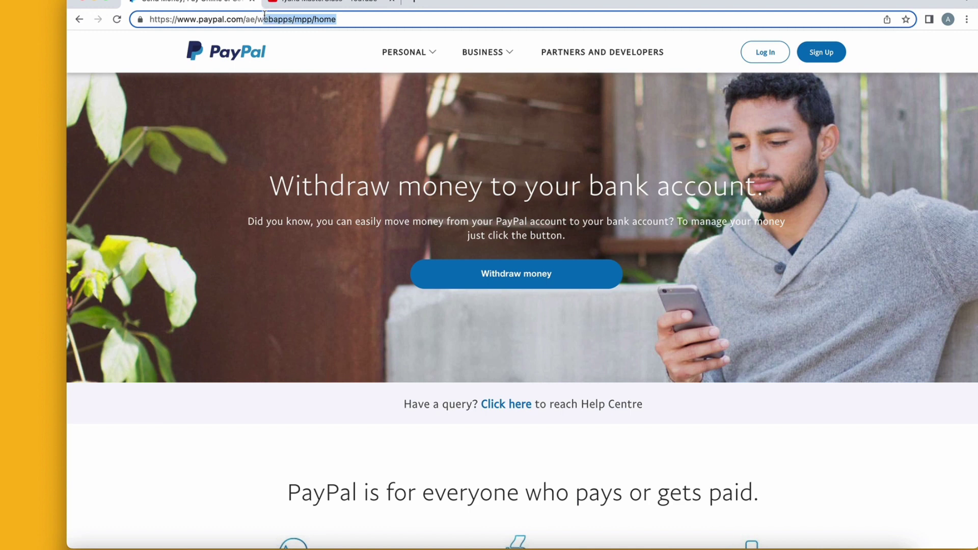
{"action": "left_click", "coordinate": [249, 19]}
{"action": "double_click", "coordinate": [250, 20]}
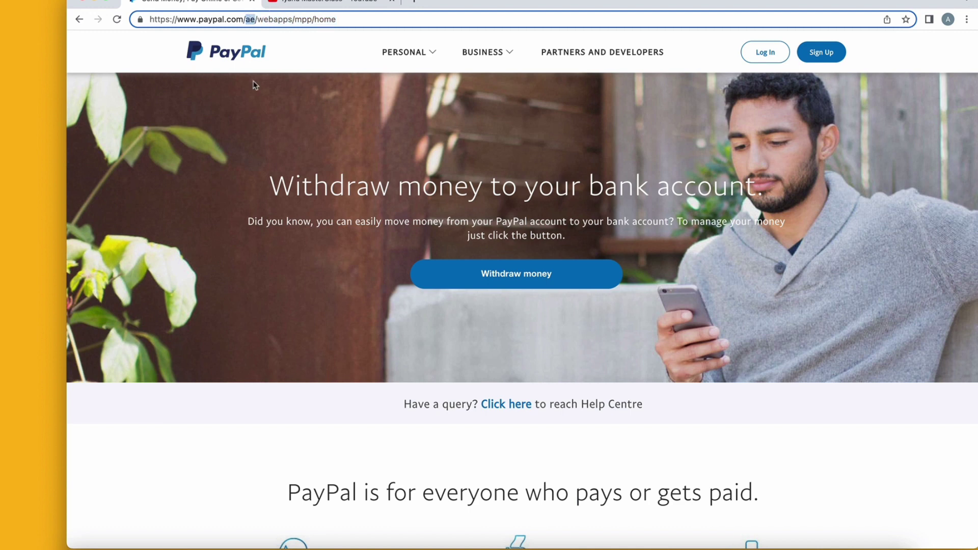
Load paypal.com/ls and look over its Personal and Business menus.
{"action": "type", "text": "ls"}
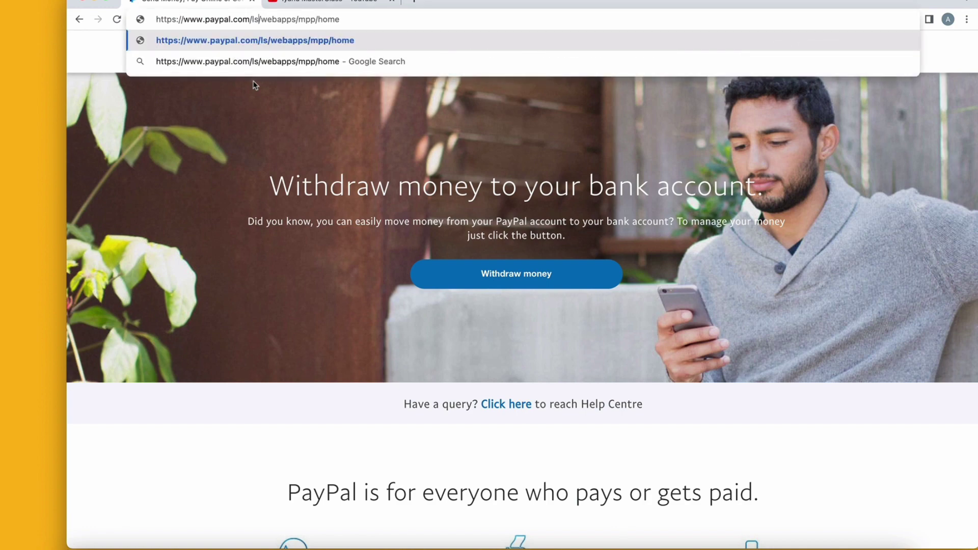
{"action": "key", "text": "Return"}
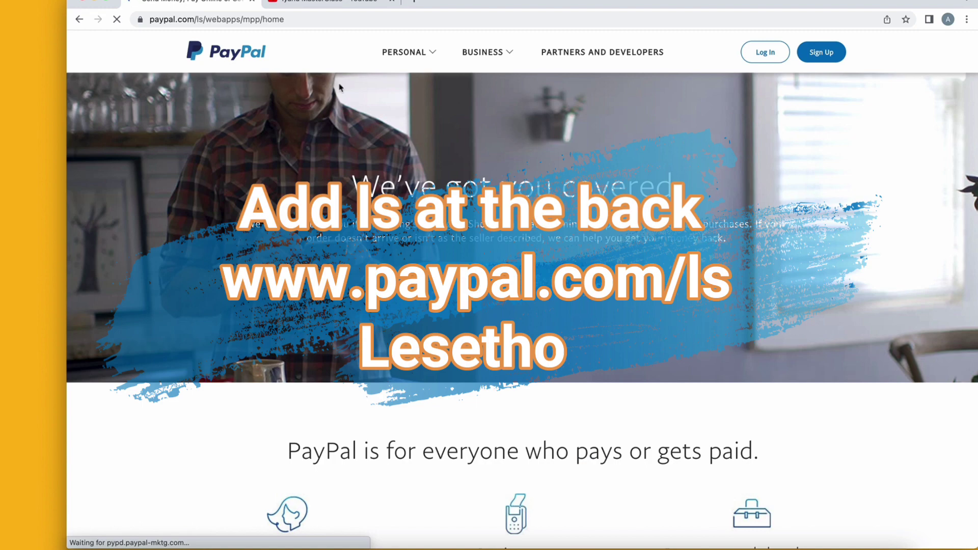
{"action": "scroll", "coordinate": [377, 244], "scroll_direction": "down", "scroll_amount": 7}
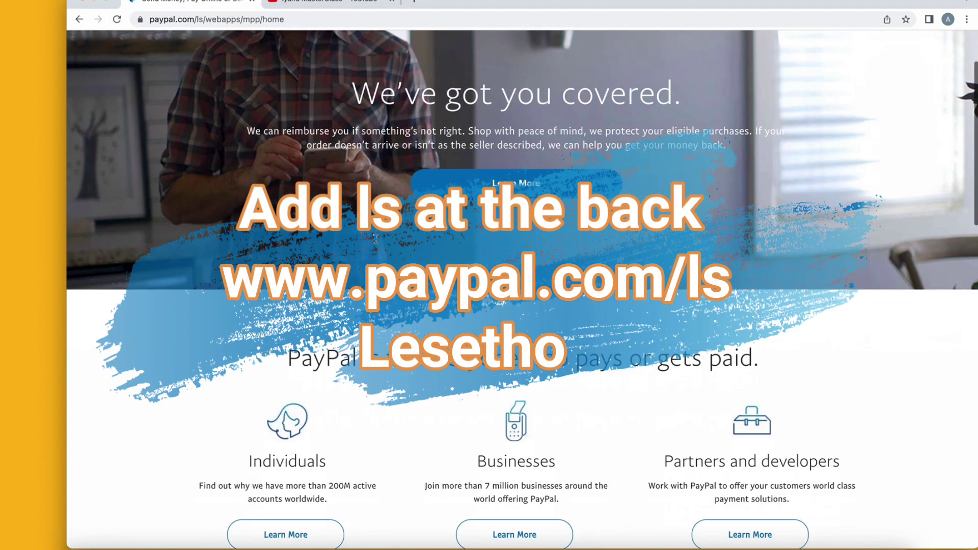
{"action": "scroll", "coordinate": [377, 244], "scroll_direction": "up", "scroll_amount": 6}
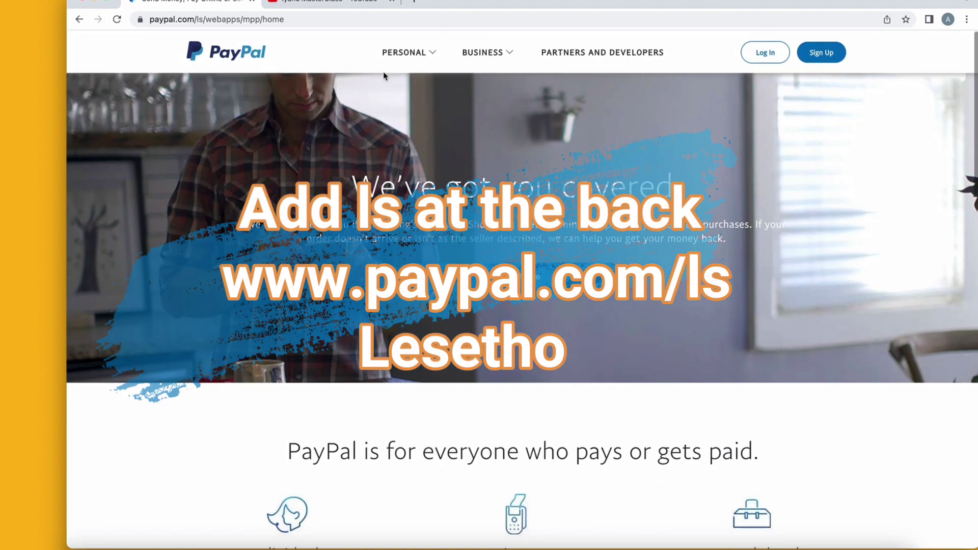
{"action": "left_click", "coordinate": [408, 52]}
{"action": "left_click", "coordinate": [481, 53]}
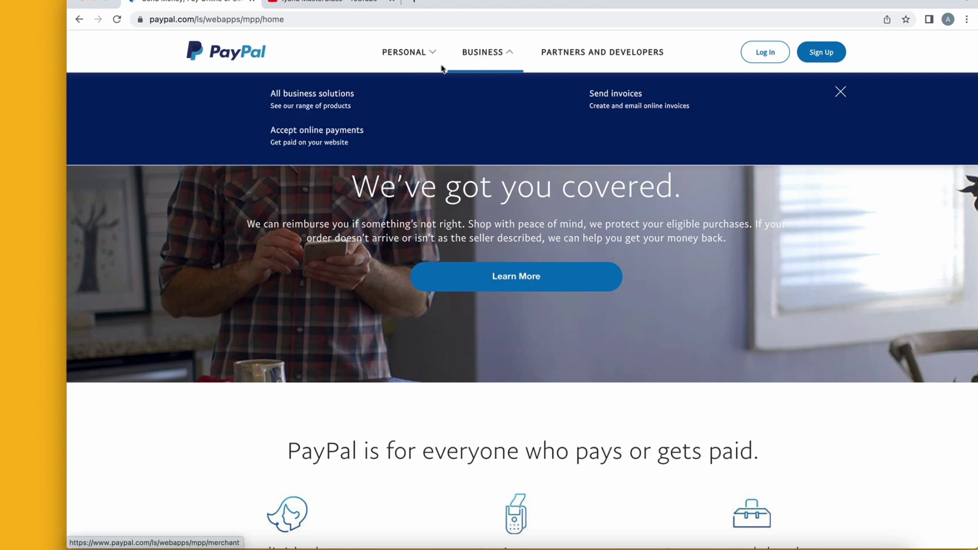
Select the page path at the end of the web address.
{"action": "left_click", "coordinate": [304, 20]}
{"action": "key", "text": "End"}
{"action": "left_click_drag", "start_coordinate": [346, 19], "coordinate": [248, 17]}
Replace the ls path with za in the address and load paypal.com/za.
{"action": "key", "text": "BackSpace"}
{"action": "key", "text": "BackSpace"}
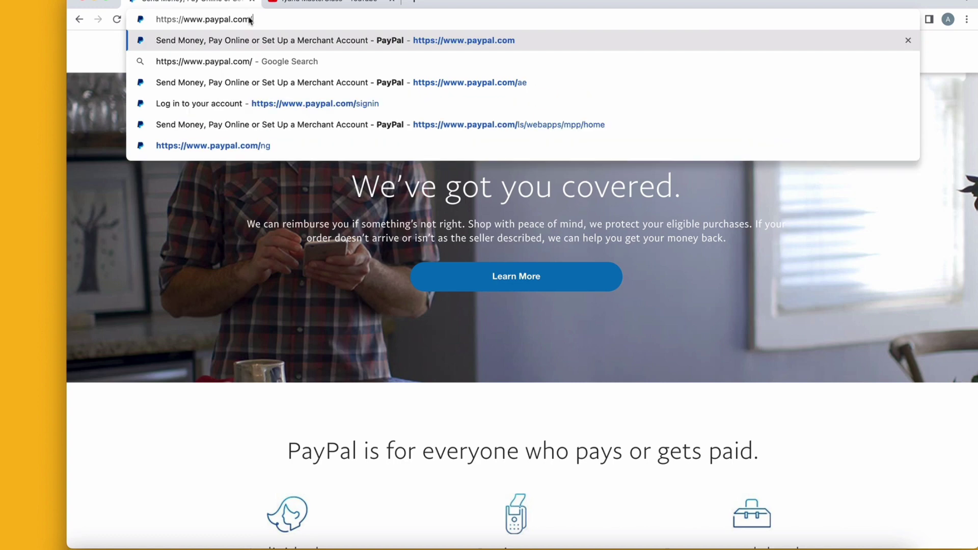
{"action": "type", "text": "za"}
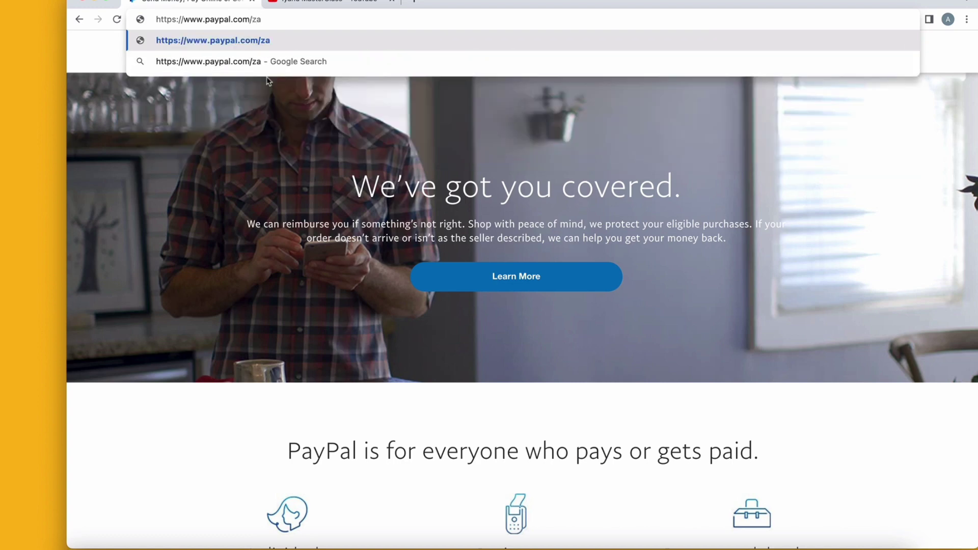
{"action": "key", "text": "Return"}
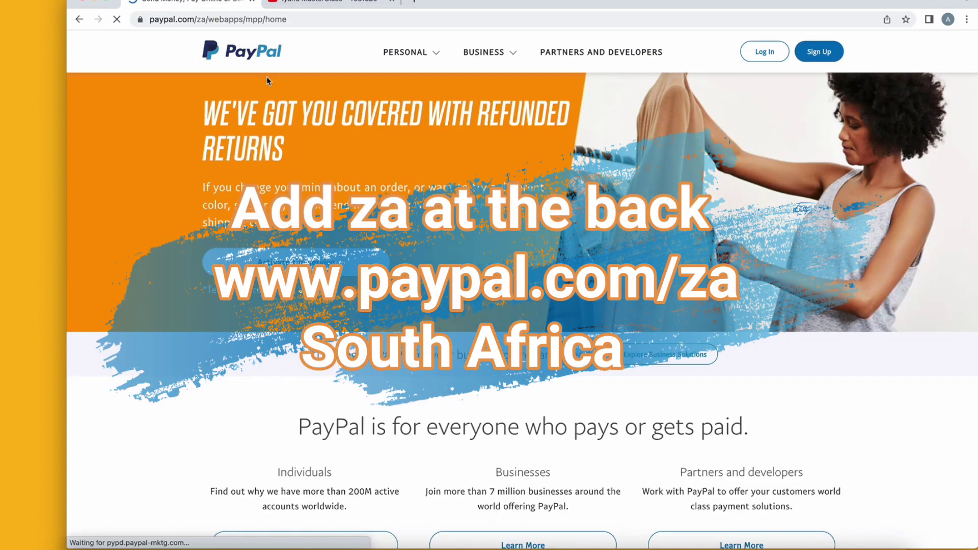
Browse the South Africa site's Personal and Business menus and scroll its home page.
{"action": "left_click", "coordinate": [408, 56]}
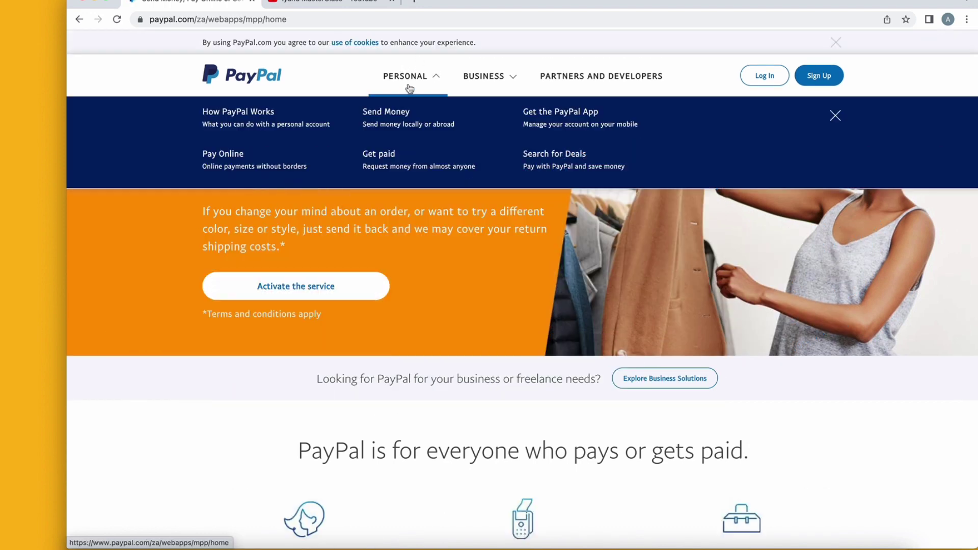
{"action": "left_click", "coordinate": [489, 91]}
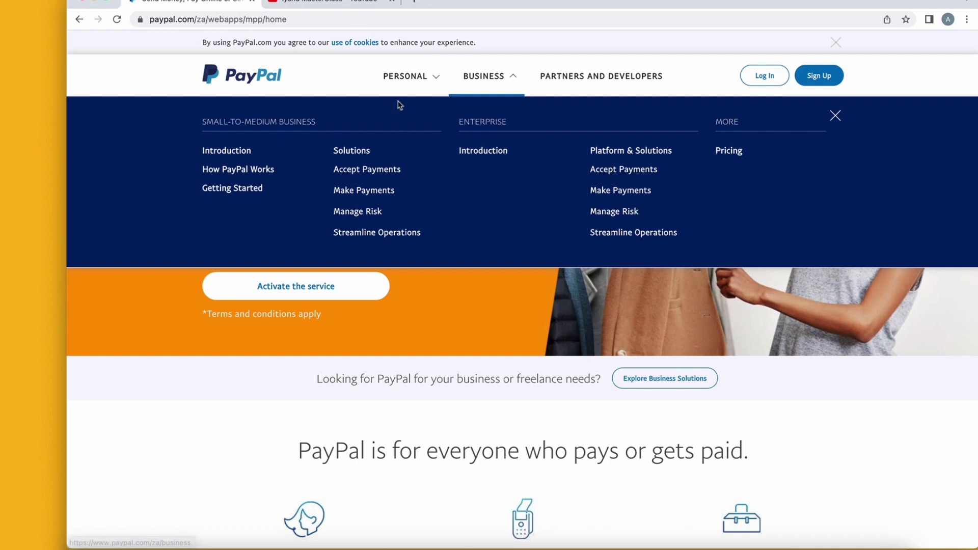
{"action": "left_click", "coordinate": [409, 84]}
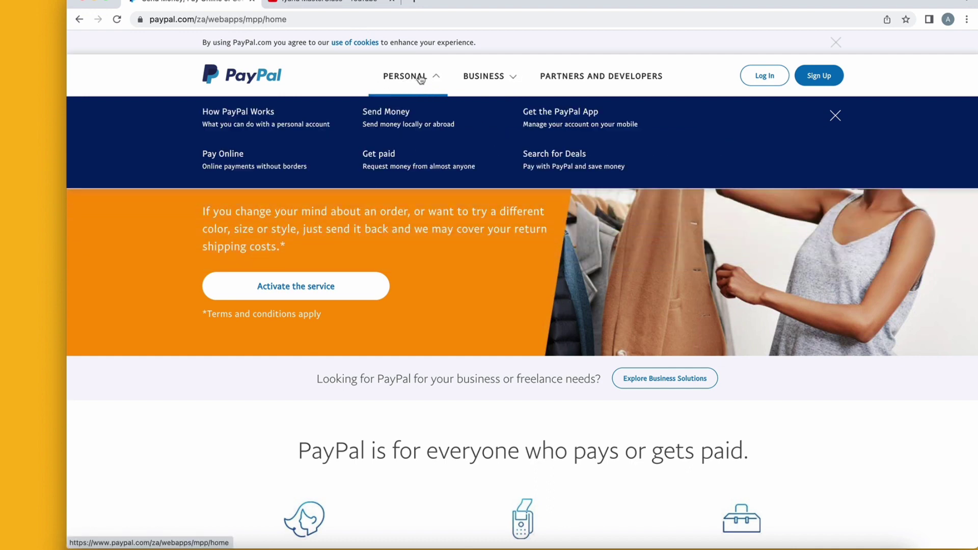
{"action": "scroll", "coordinate": [465, 429], "scroll_direction": "down", "scroll_amount": 5}
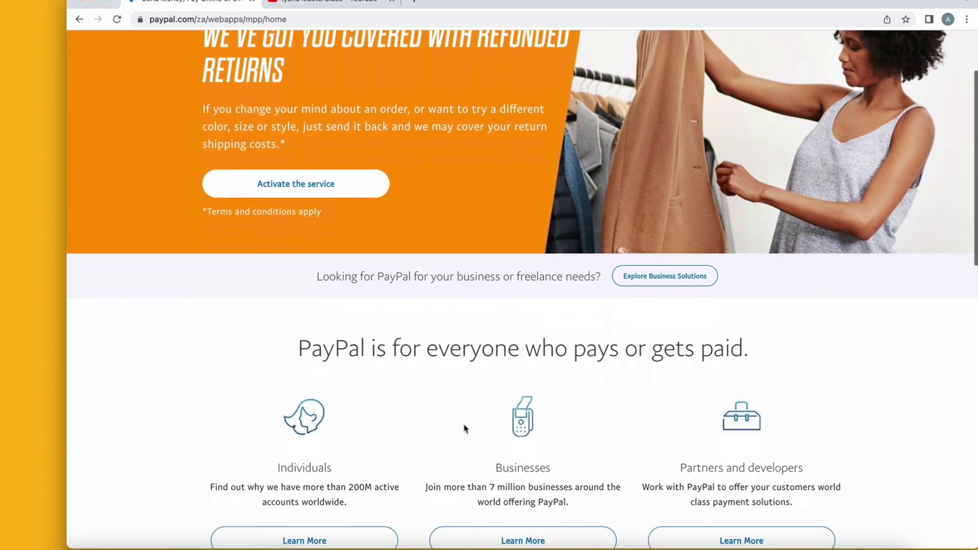
{"action": "scroll", "coordinate": [464, 429], "scroll_direction": "down", "scroll_amount": 3}
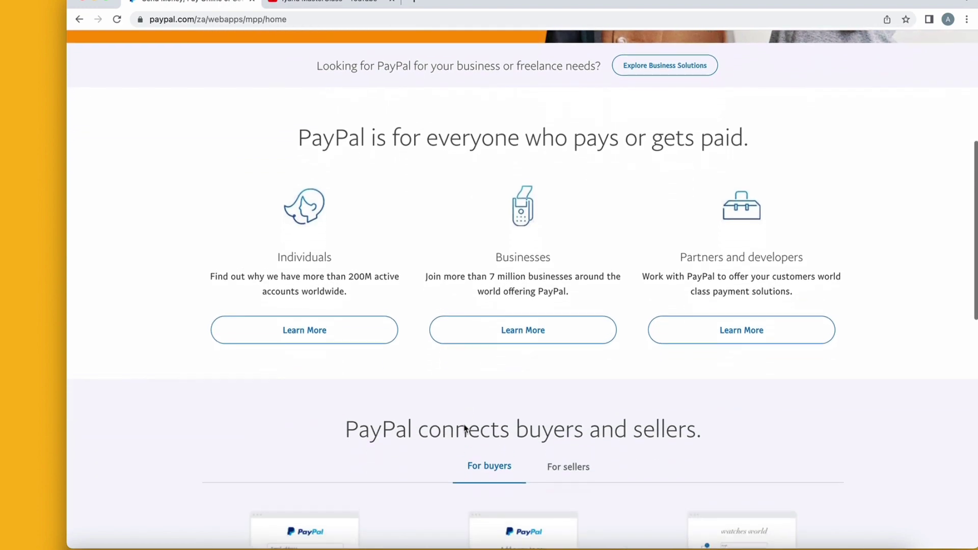
{"action": "scroll", "coordinate": [479, 356], "scroll_direction": "down", "scroll_amount": 6}
{"action": "scroll", "coordinate": [479, 356], "scroll_direction": "up", "scroll_amount": 14}
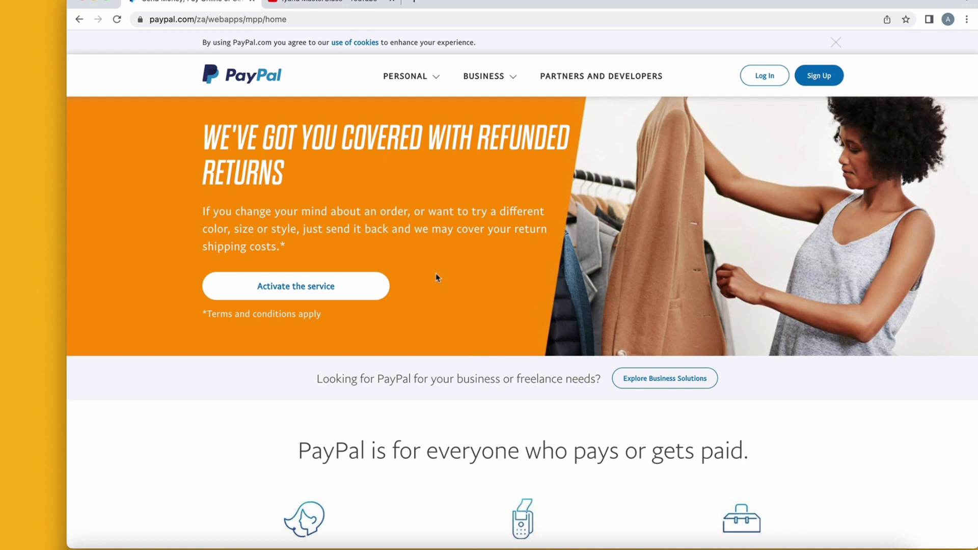
Replace /za/webapps/mpp/home with ls in the address and load paypal.com/ls.
{"action": "left_click", "coordinate": [313, 19]}
{"action": "left_click", "coordinate": [313, 19]}
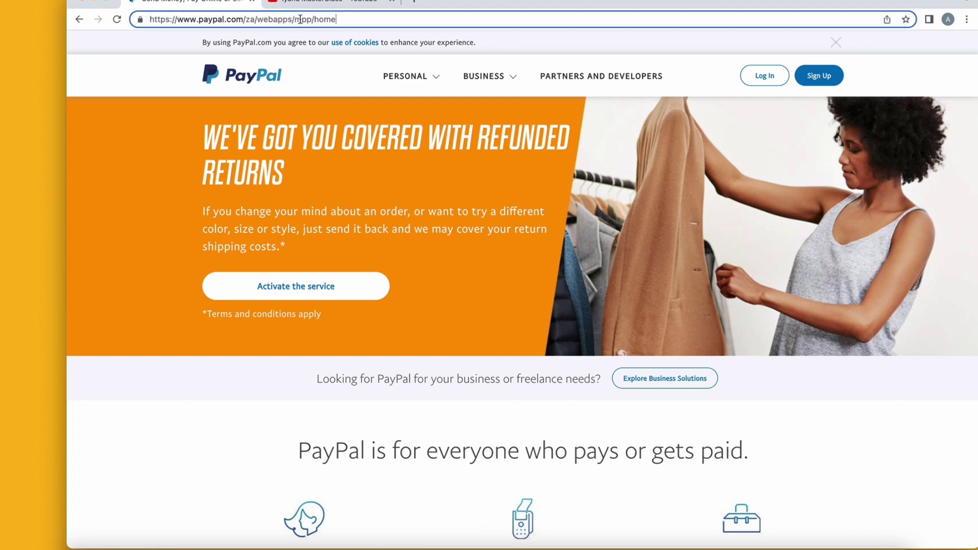
{"action": "left_click_drag", "start_coordinate": [336, 19], "coordinate": [255, 20]}
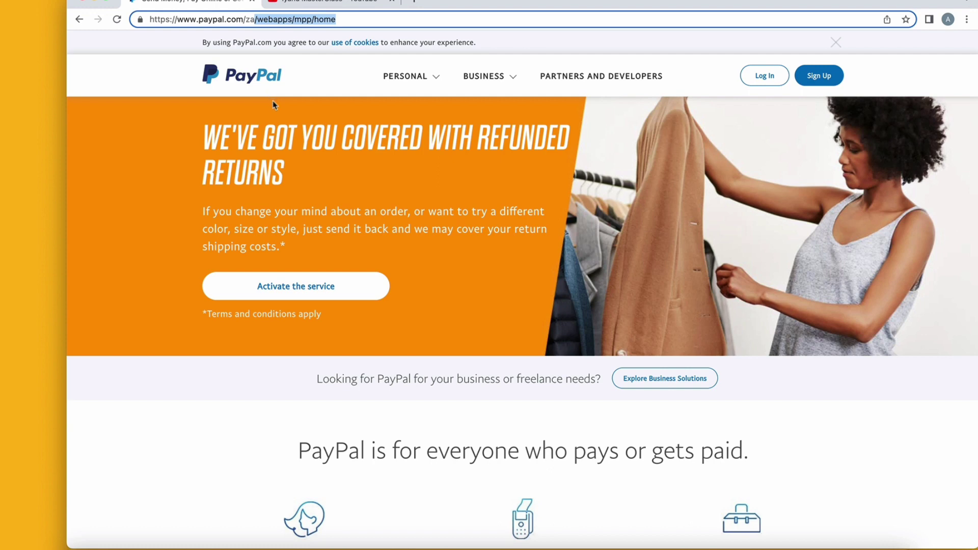
{"action": "key", "text": "BackSpace"}
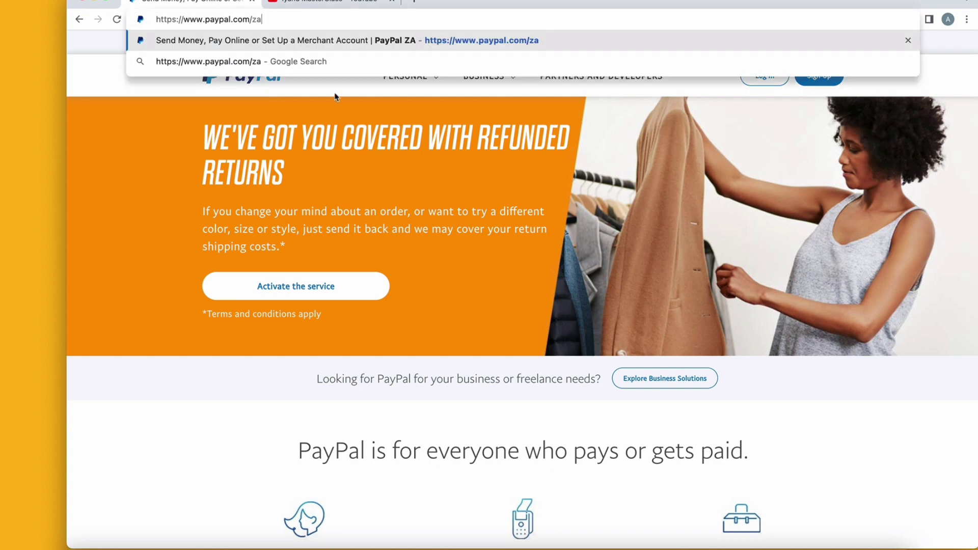
{"action": "key", "text": "BackSpace"}
{"action": "key", "text": "BackSpace"}
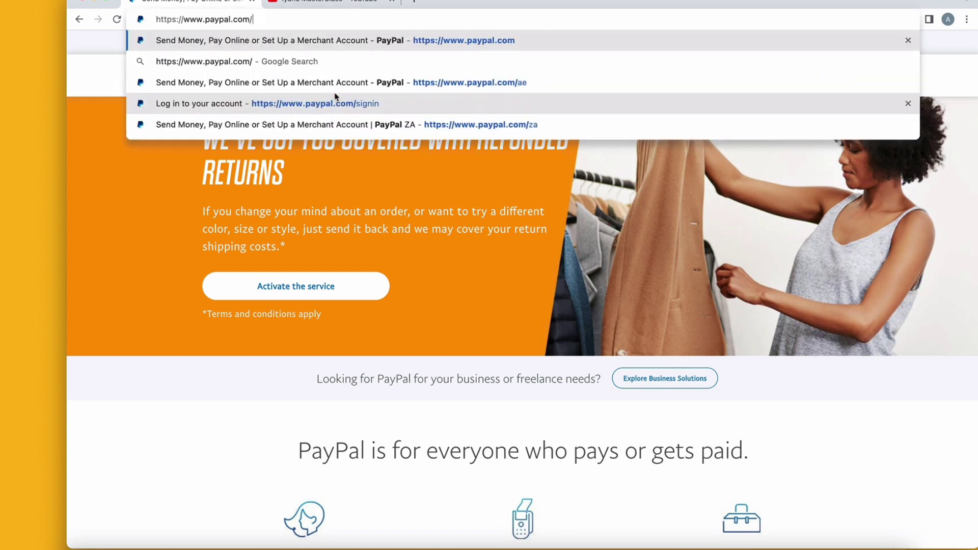
{"action": "type", "text": "ls"}
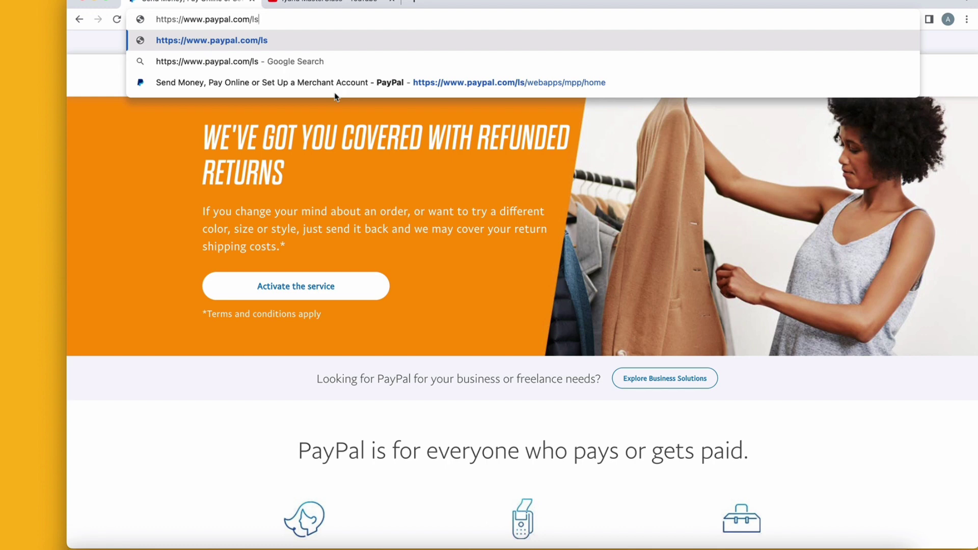
{"action": "key", "text": "Return"}
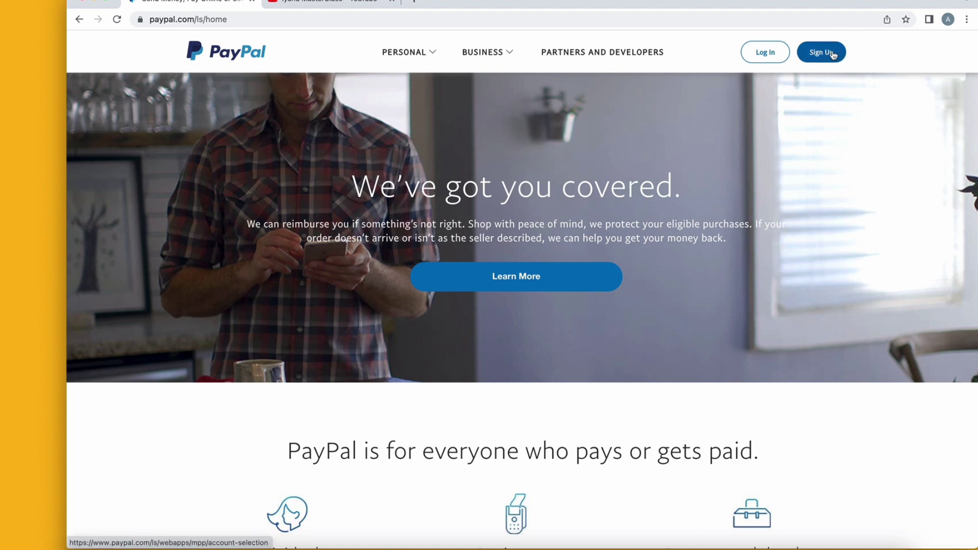
Start Sign Up, choose Business Account and continue to the email form.
{"action": "left_click", "coordinate": [833, 53]}
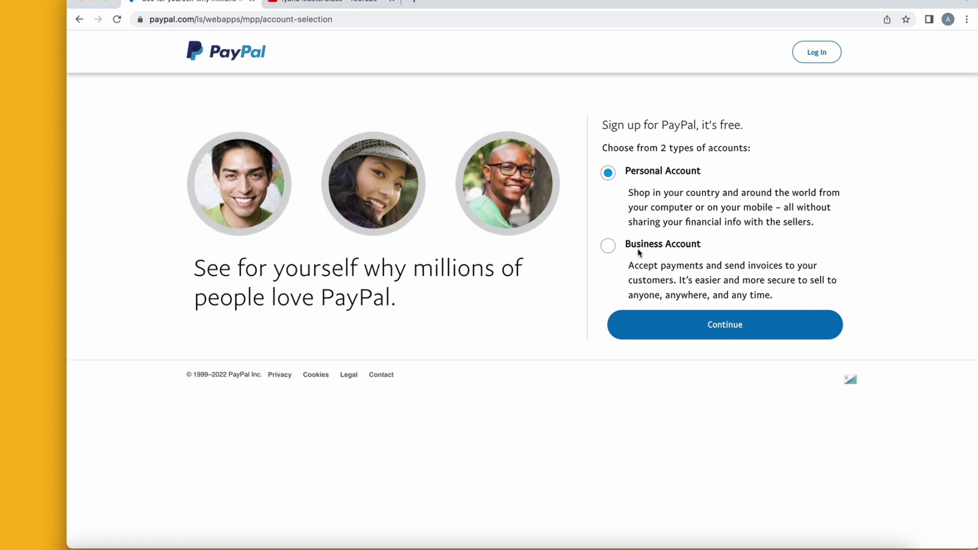
{"action": "left_click", "coordinate": [608, 247]}
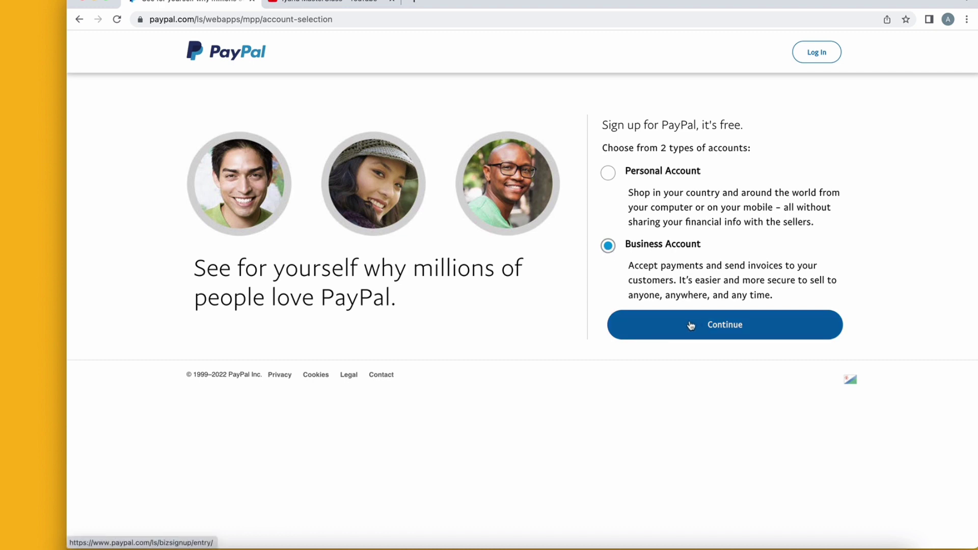
{"action": "left_click", "coordinate": [711, 328]}
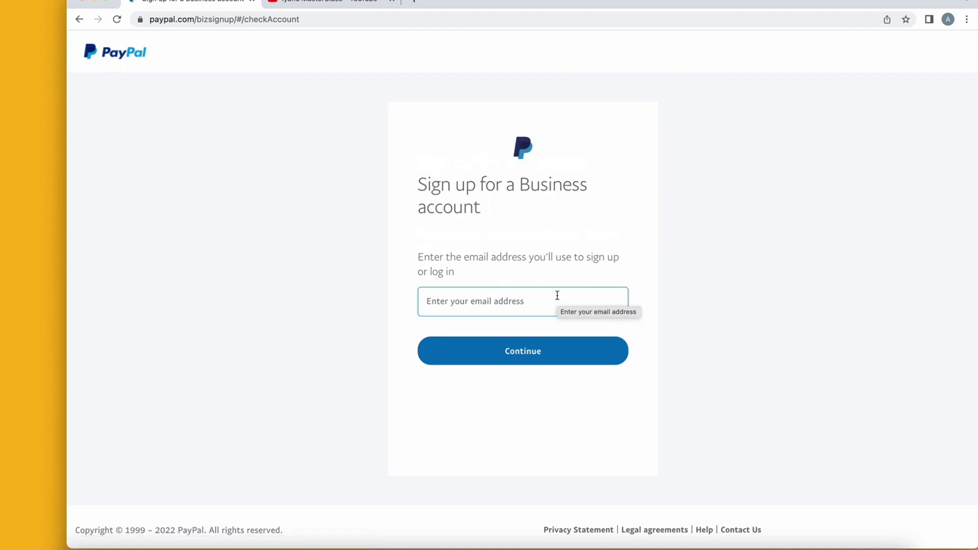
Focus the sign-up email field and leave it empty, then switch to the YouTube tab.
{"action": "left_click", "coordinate": [557, 296]}
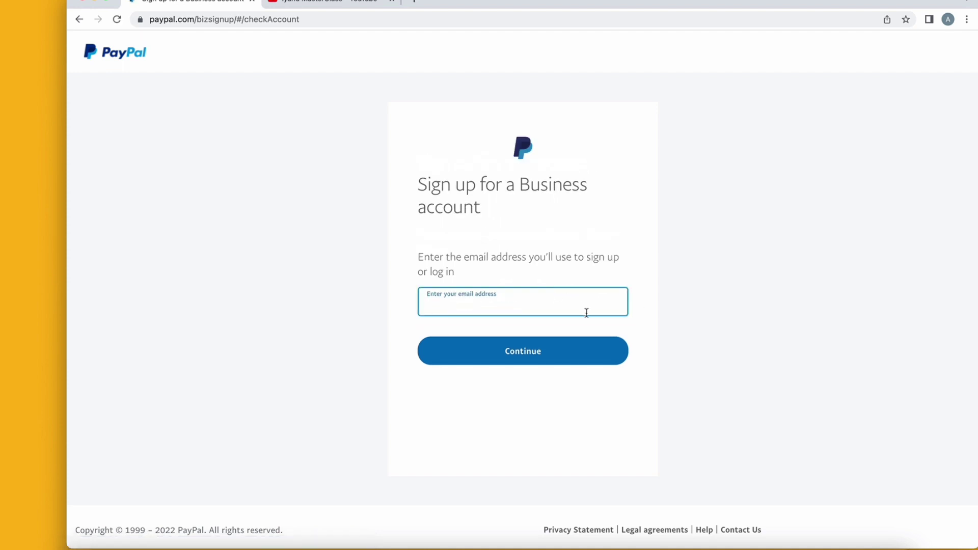
{"action": "left_click", "coordinate": [649, 323]}
{"action": "left_click", "coordinate": [586, 298]}
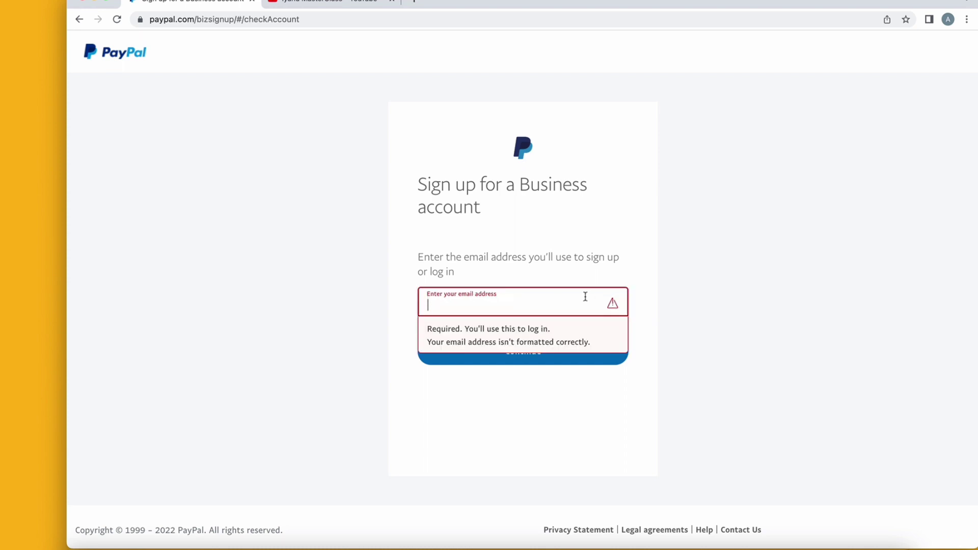
{"action": "left_click", "coordinate": [593, 244]}
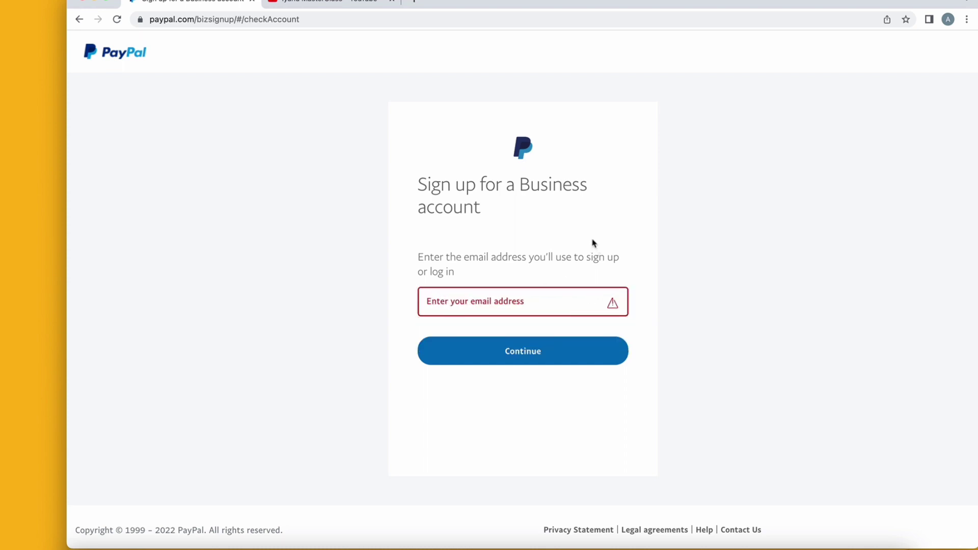
{"action": "left_click", "coordinate": [541, 305]}
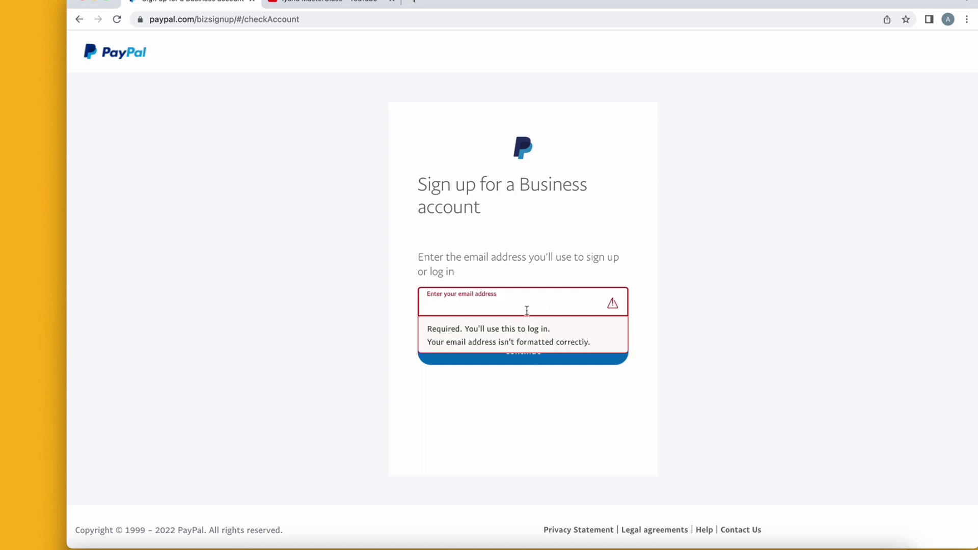
{"action": "left_click", "coordinate": [734, 0]}
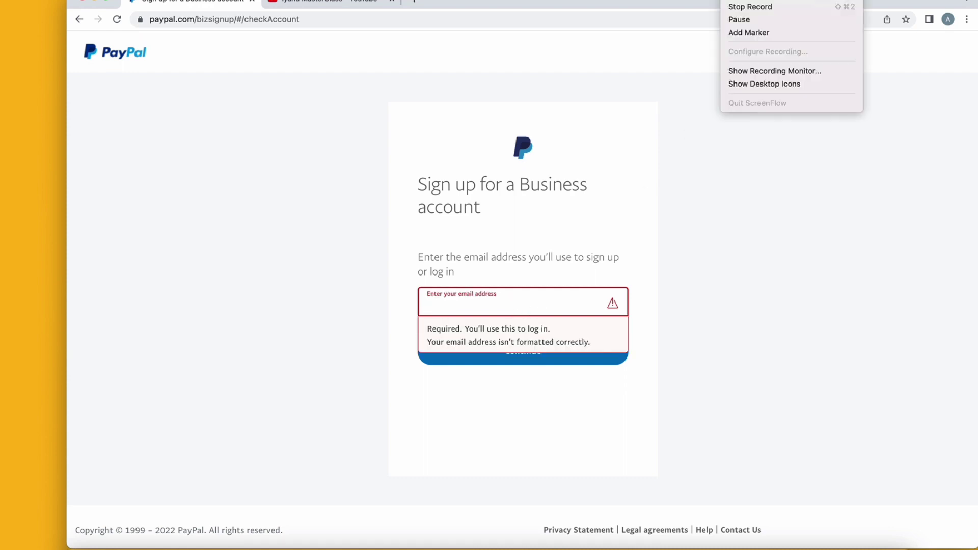
{"action": "left_click", "coordinate": [739, 20]}
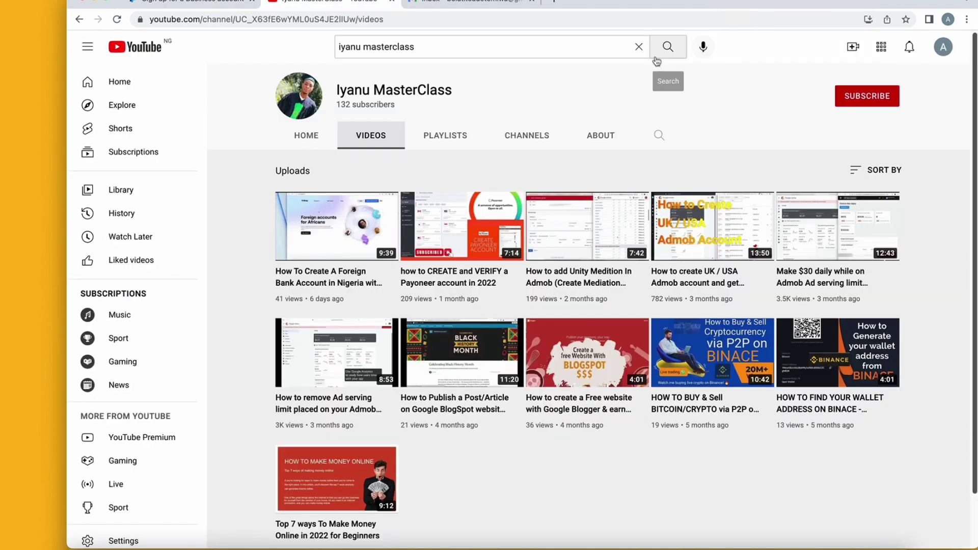
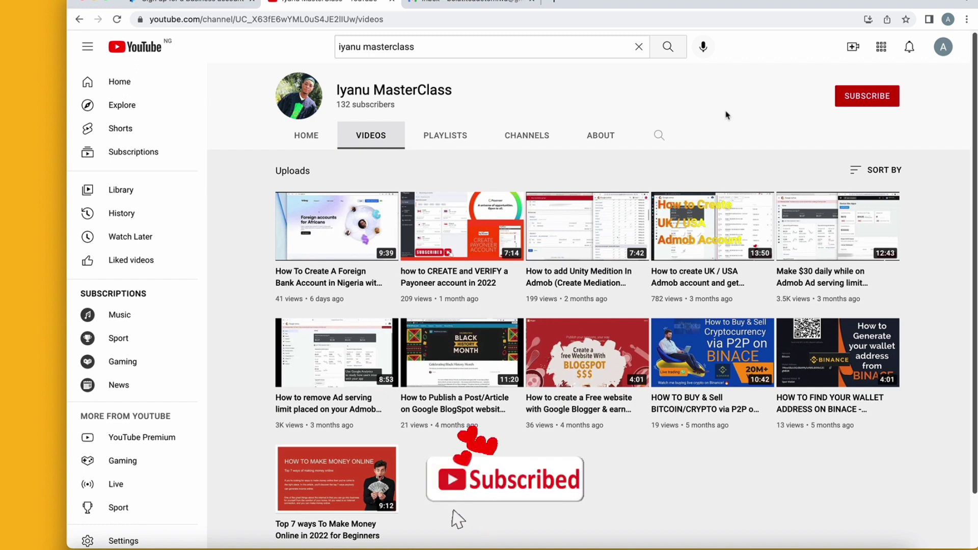
Switch from the YouTube channel to the PayPal 'Sign up for a Business account' tab.
{"action": "left_click", "coordinate": [195, 5]}
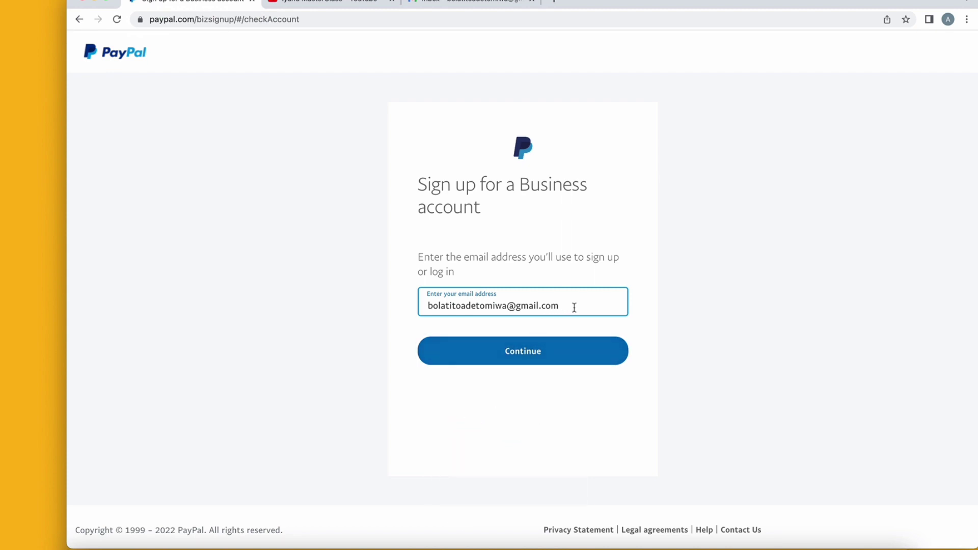
Submit the sign-up email, enter a password, dismiss Google's save prompt, and continue.
{"action": "left_click", "coordinate": [538, 347]}
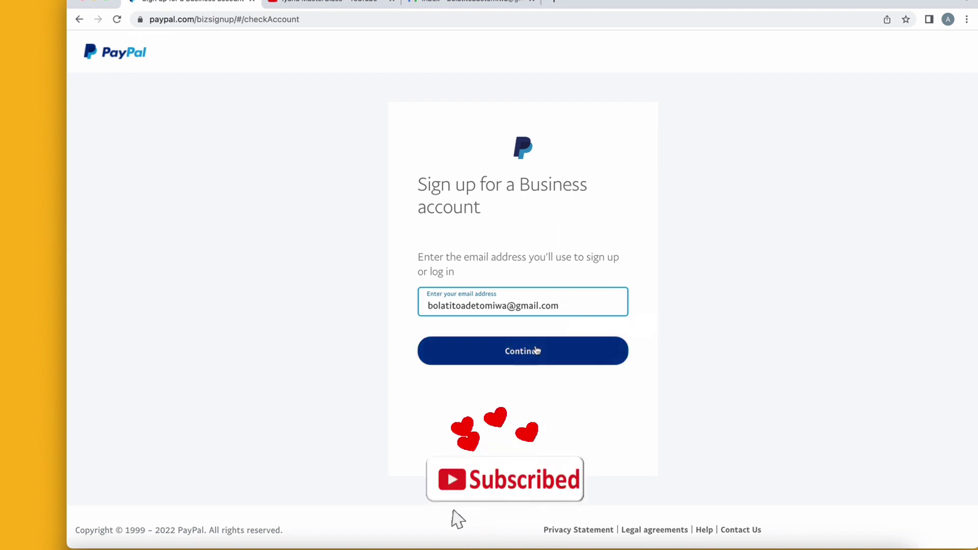
{"action": "left_click", "coordinate": [538, 351]}
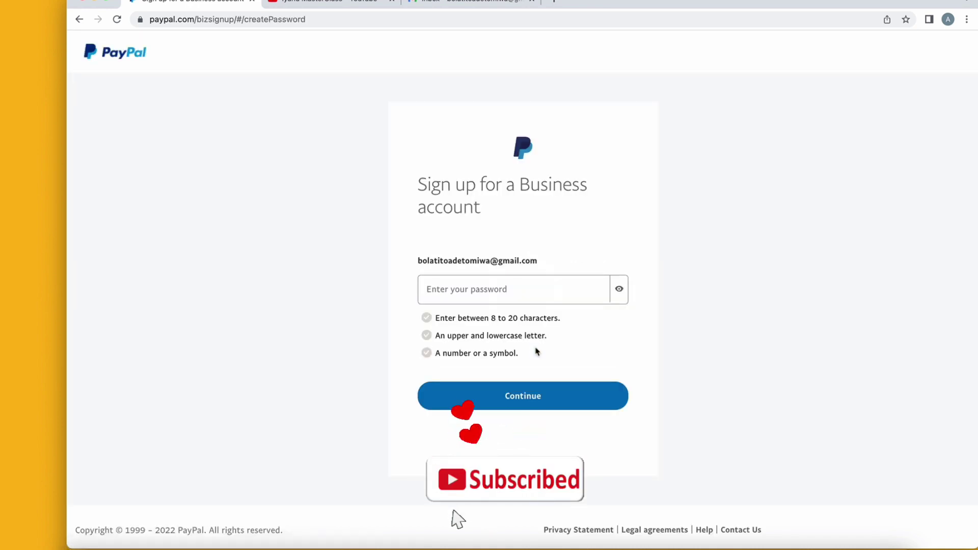
{"action": "left_click", "coordinate": [495, 278]}
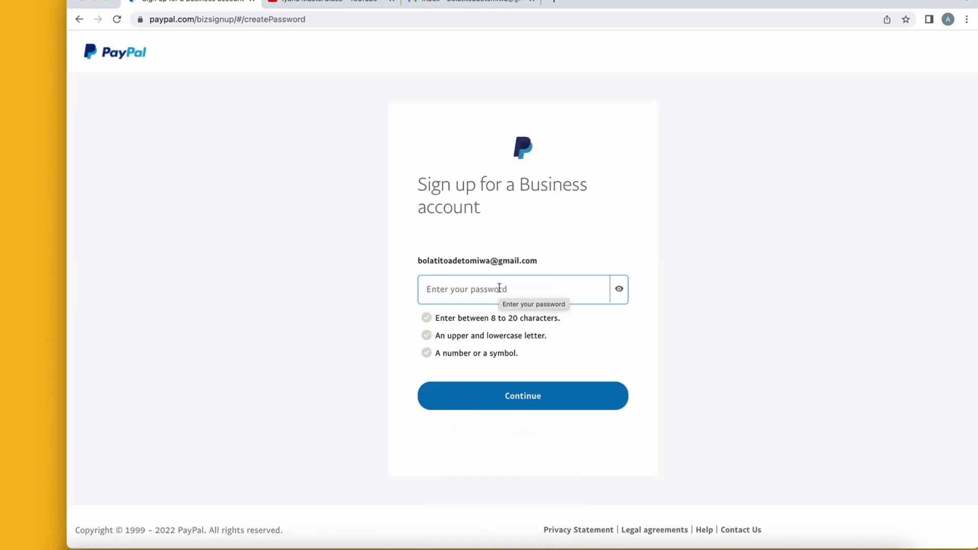
{"action": "left_click", "coordinate": [499, 288]}
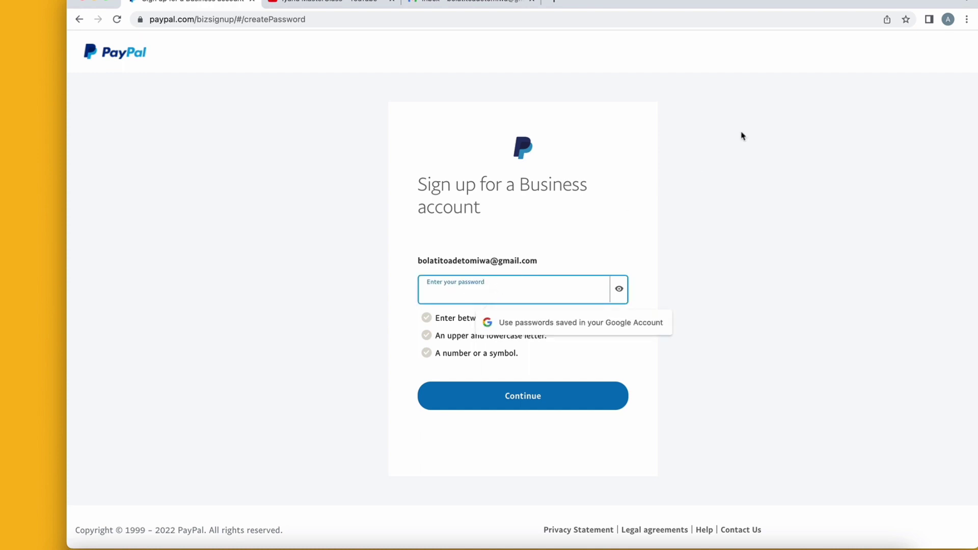
{"action": "left_click", "coordinate": [578, 328]}
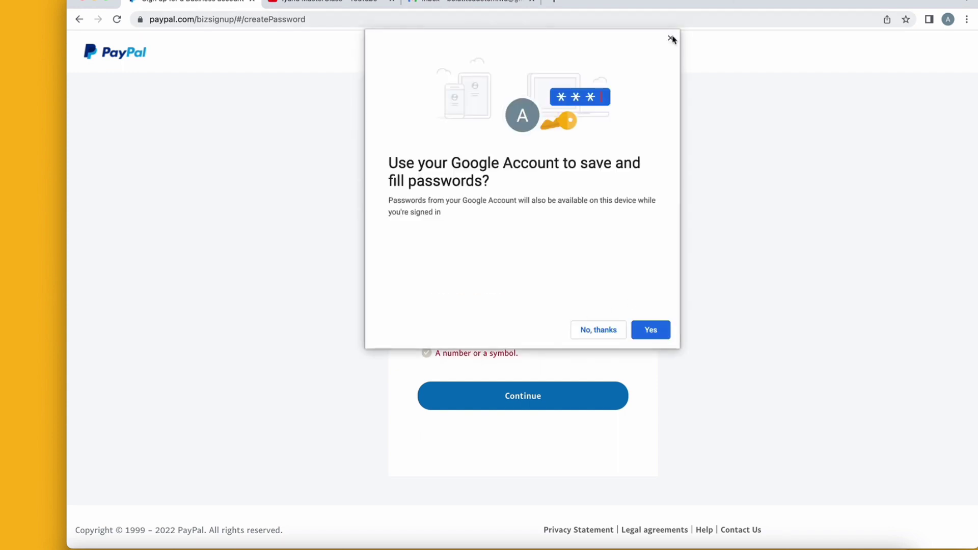
{"action": "left_click", "coordinate": [670, 38]}
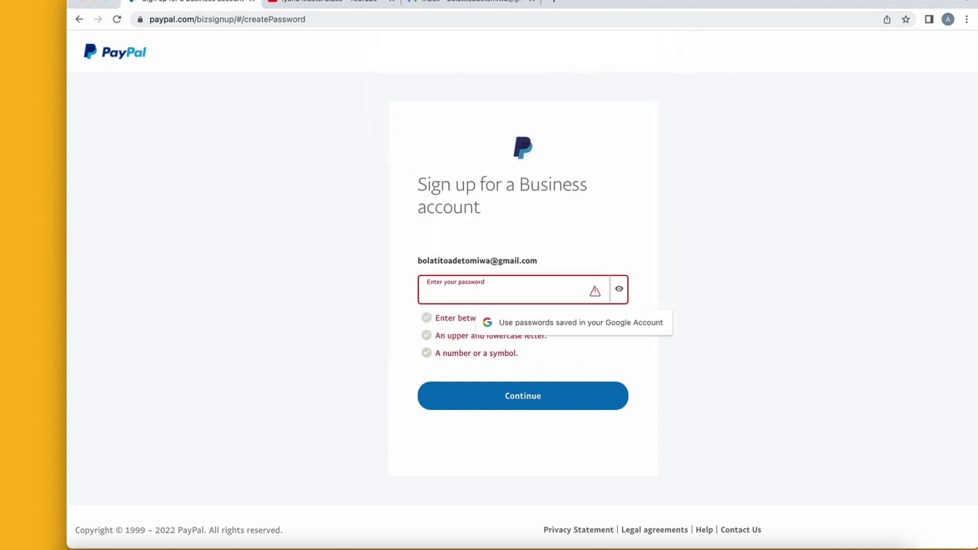
{"action": "left_click", "coordinate": [739, 20]}
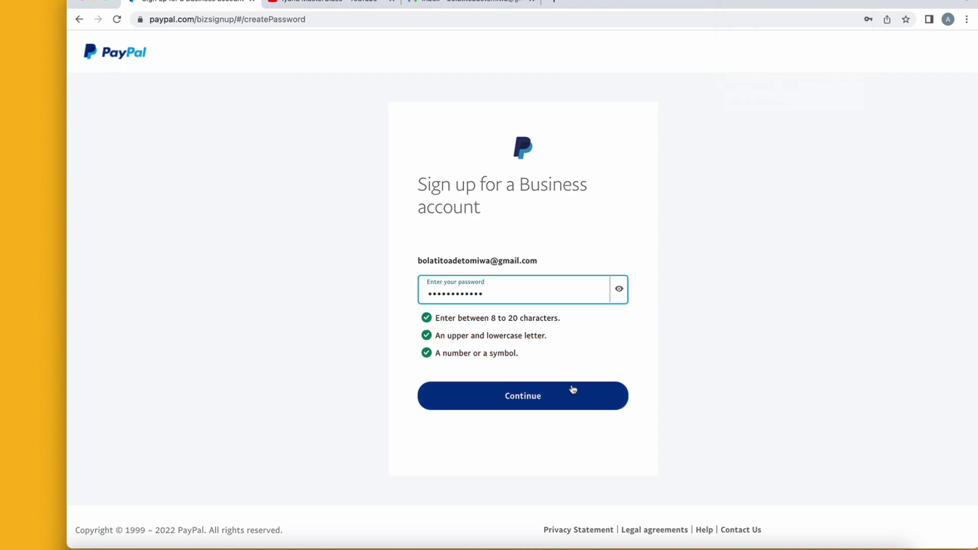
{"action": "left_click", "coordinate": [572, 392]}
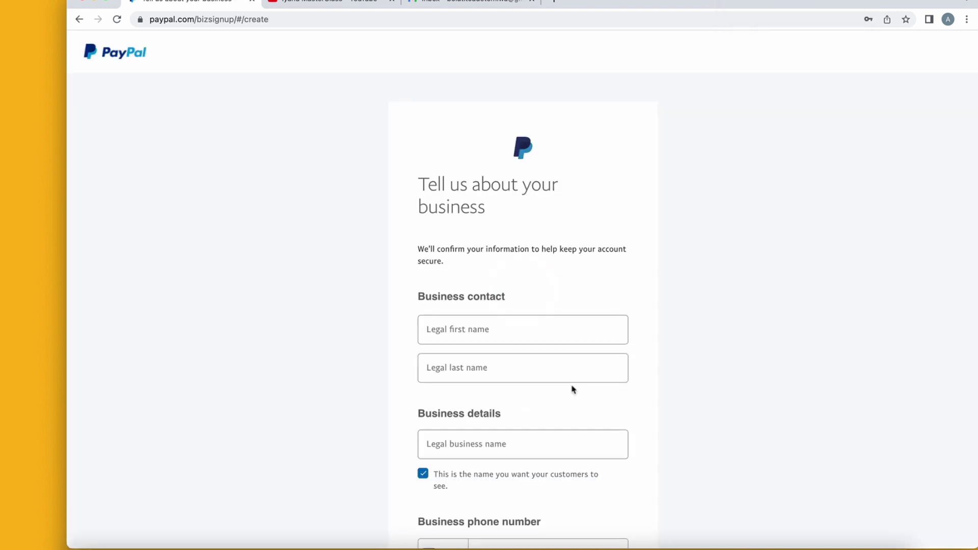
Set the phone country code to Nigeria +234.
{"action": "scroll", "coordinate": [572, 390], "scroll_direction": "down", "scroll_amount": 3}
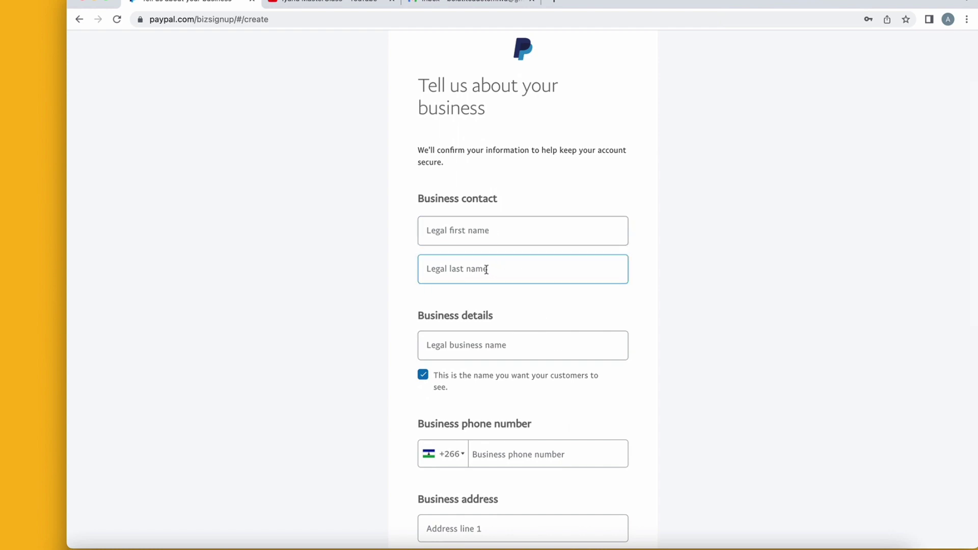
{"action": "scroll", "coordinate": [514, 273], "scroll_direction": "down", "scroll_amount": 4}
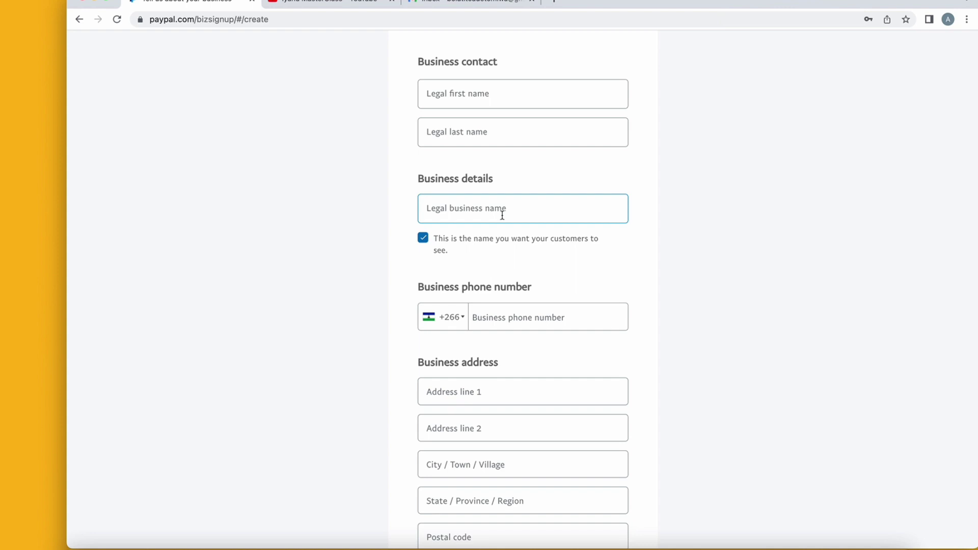
{"action": "scroll", "coordinate": [455, 288], "scroll_direction": "down", "scroll_amount": 2}
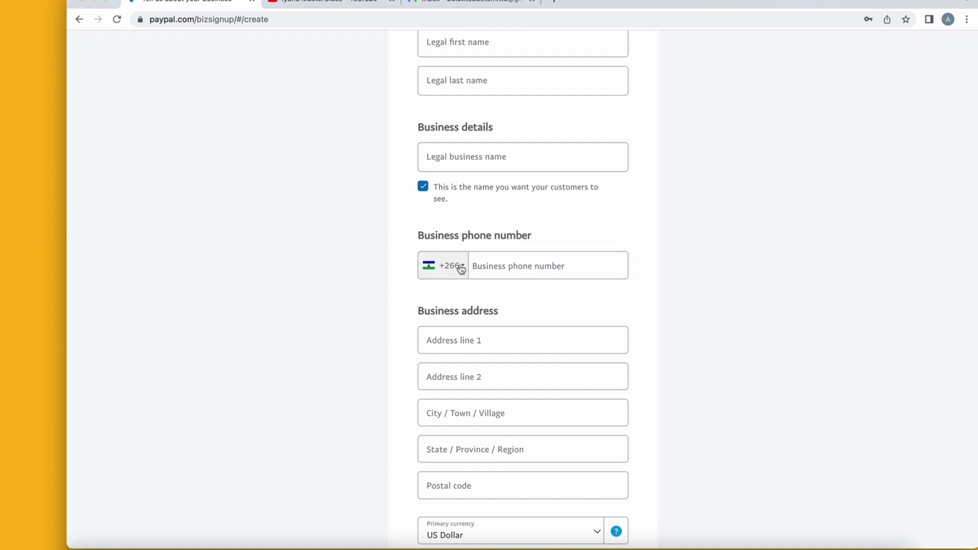
{"action": "left_click", "coordinate": [461, 269]}
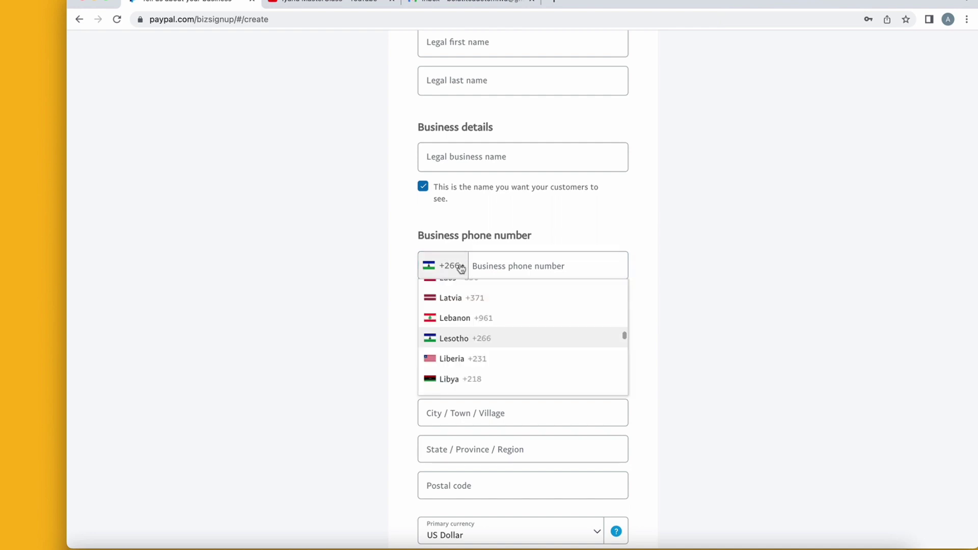
{"action": "scroll", "coordinate": [473, 349], "scroll_direction": "down", "scroll_amount": 2}
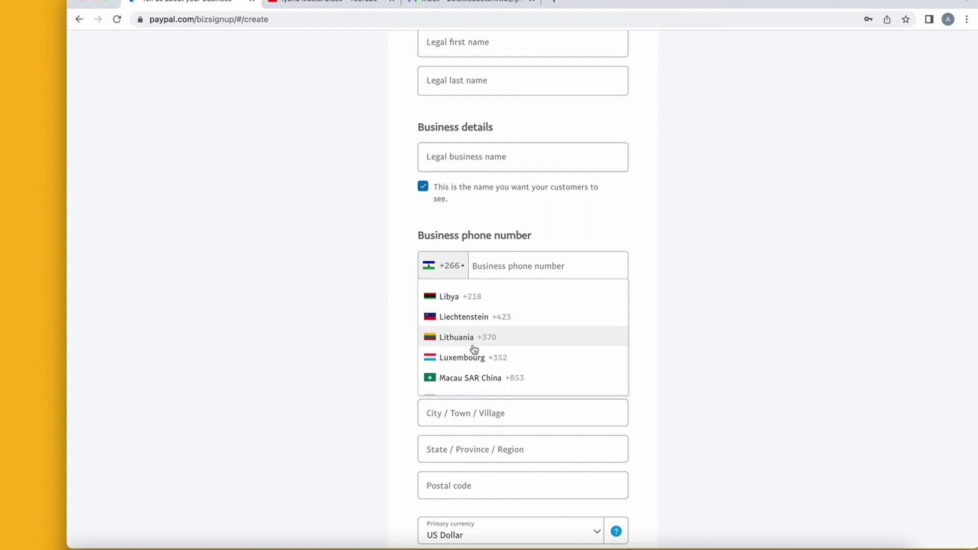
{"action": "scroll", "coordinate": [474, 350], "scroll_direction": "down", "scroll_amount": 5}
{"action": "scroll", "coordinate": [474, 349], "scroll_direction": "down", "scroll_amount": 6}
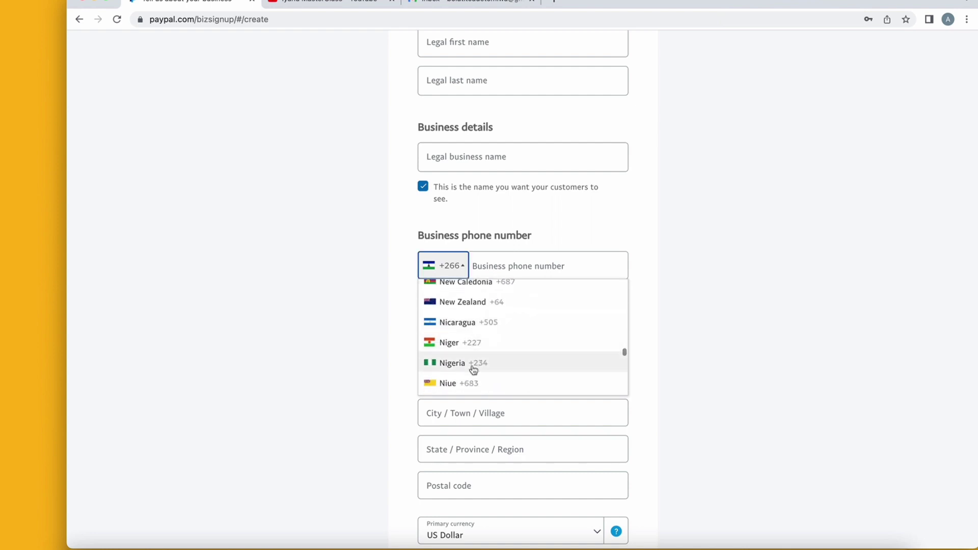
{"action": "left_click", "coordinate": [472, 365]}
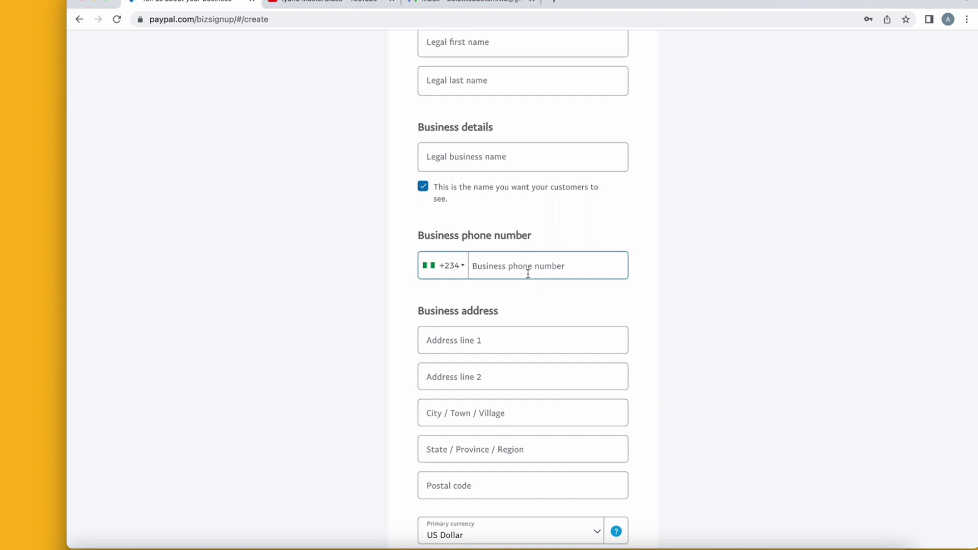
Go through the address line 1, state/region and postal code fields.
{"action": "scroll", "coordinate": [559, 301], "scroll_direction": "down", "scroll_amount": 3}
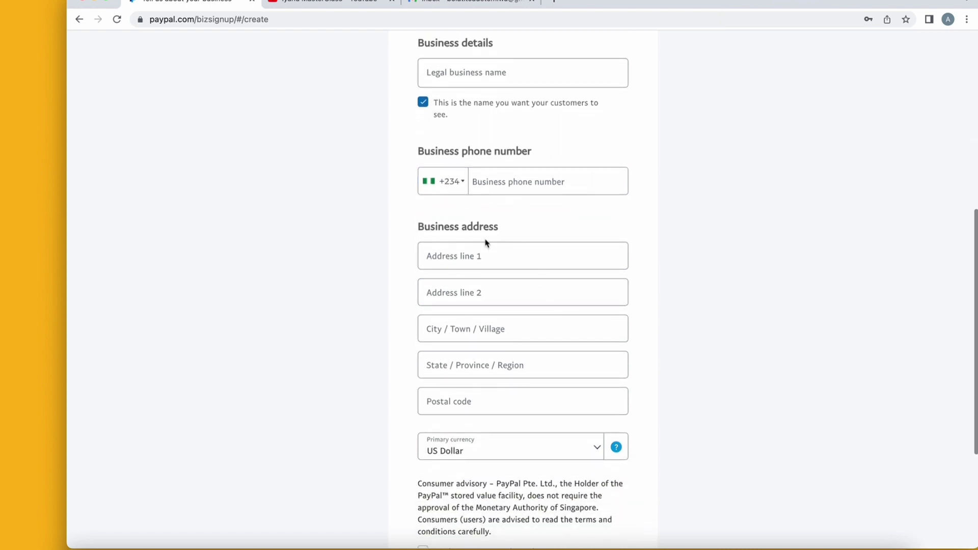
{"action": "left_click", "coordinate": [479, 256]}
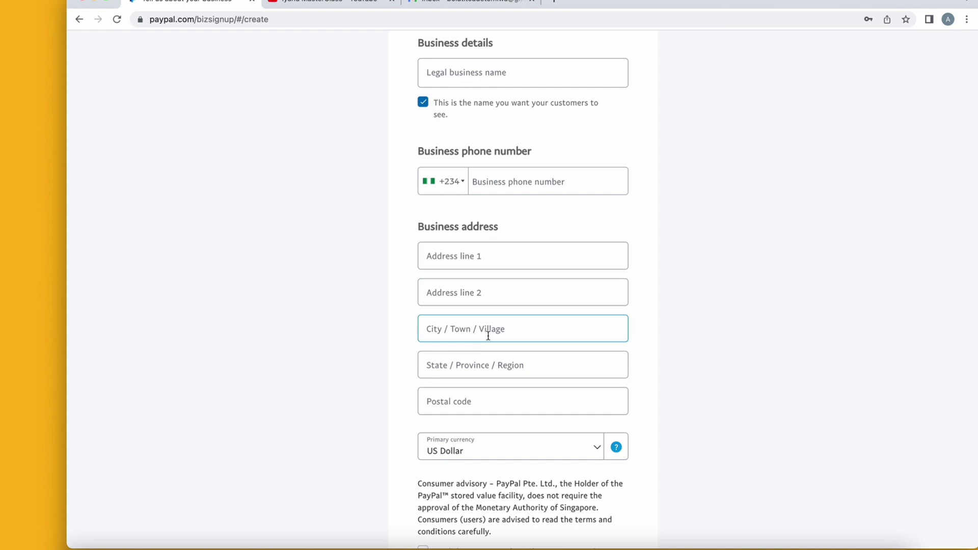
{"action": "scroll", "coordinate": [491, 413], "scroll_direction": "down", "scroll_amount": 3}
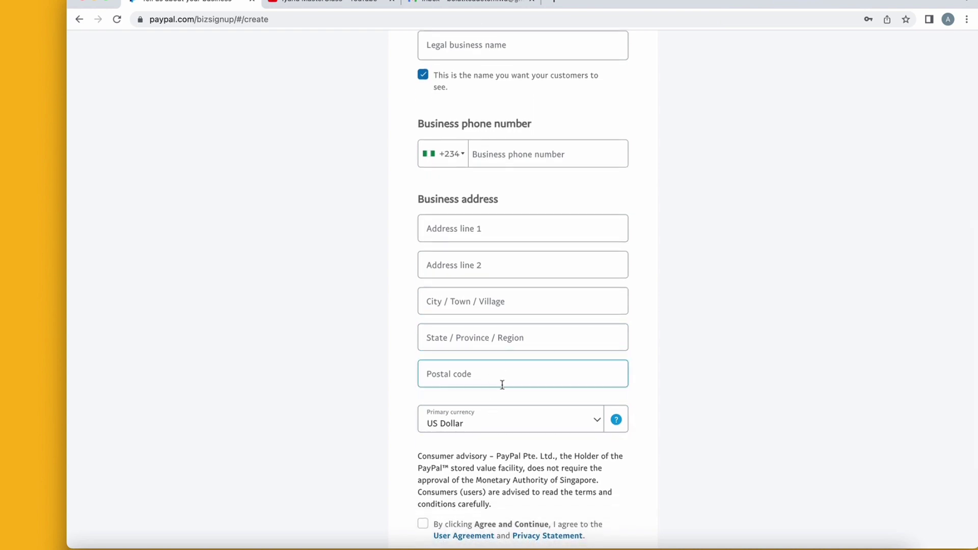
{"action": "scroll", "coordinate": [503, 389], "scroll_direction": "down", "scroll_amount": 3}
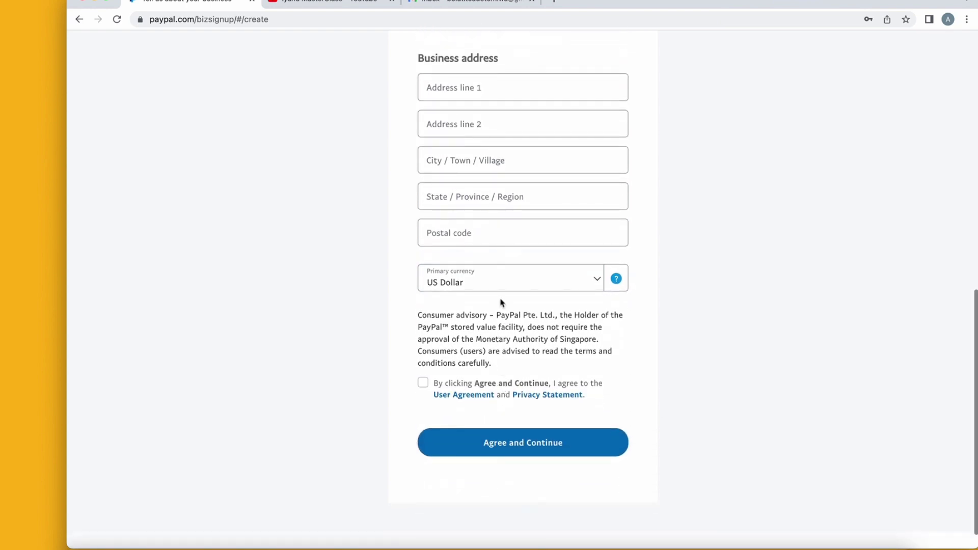
{"action": "left_click", "coordinate": [496, 196]}
{"action": "left_click", "coordinate": [478, 229]}
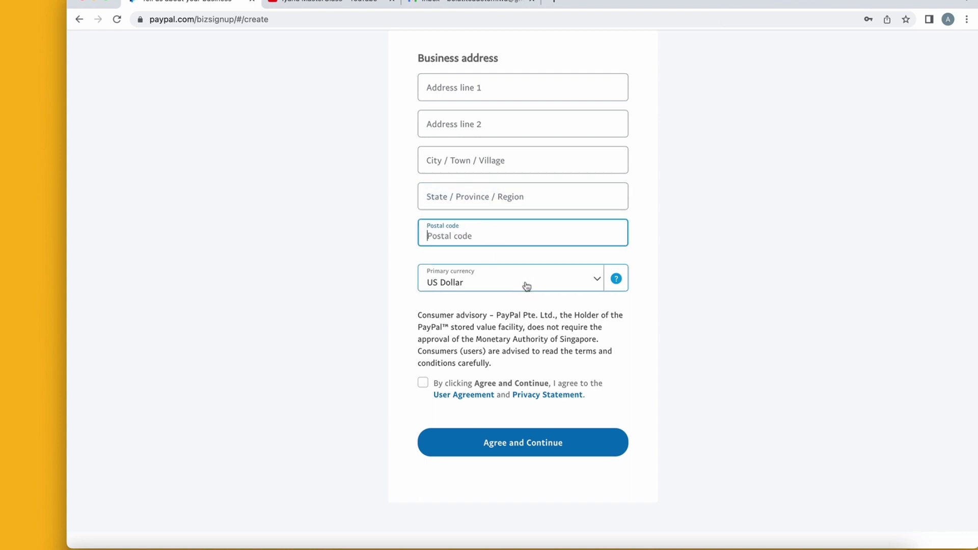
Choose US Dollar as the primary currency and return to the top of the form.
{"action": "left_click", "coordinate": [527, 286]}
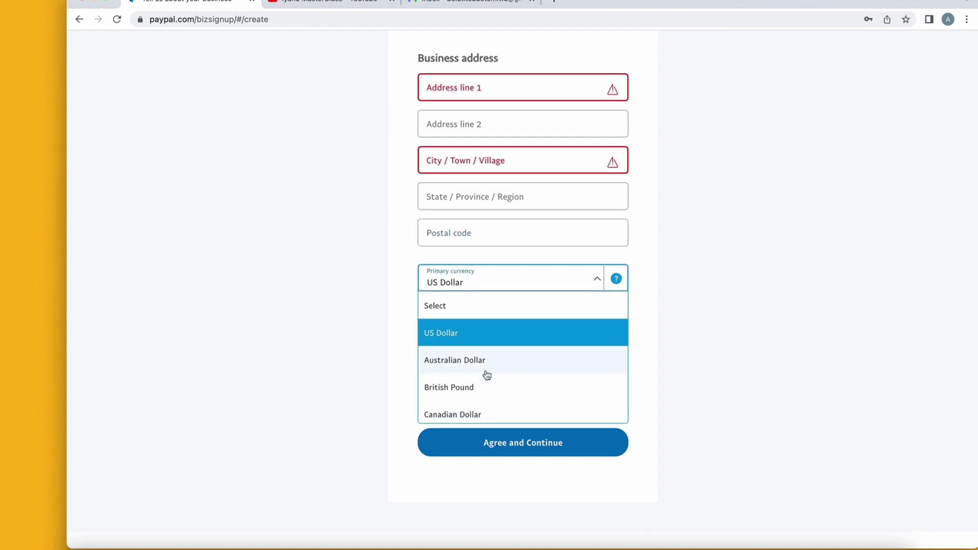
{"action": "scroll", "coordinate": [488, 380], "scroll_direction": "down", "scroll_amount": 1}
{"action": "scroll", "coordinate": [488, 380], "scroll_direction": "down", "scroll_amount": 2}
{"action": "scroll", "coordinate": [486, 380], "scroll_direction": "up", "scroll_amount": 5}
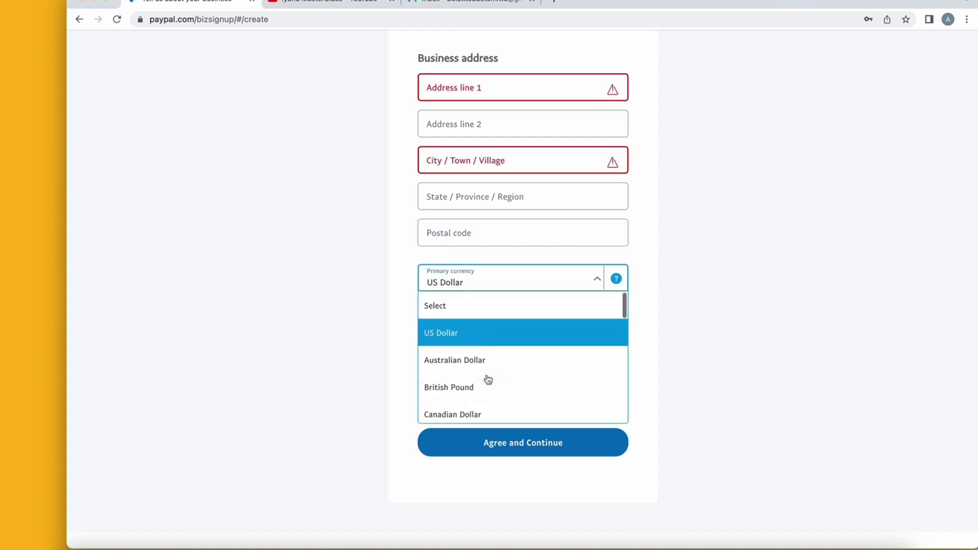
{"action": "left_click", "coordinate": [462, 338]}
{"action": "scroll", "coordinate": [358, 273], "scroll_direction": "up", "scroll_amount": 8}
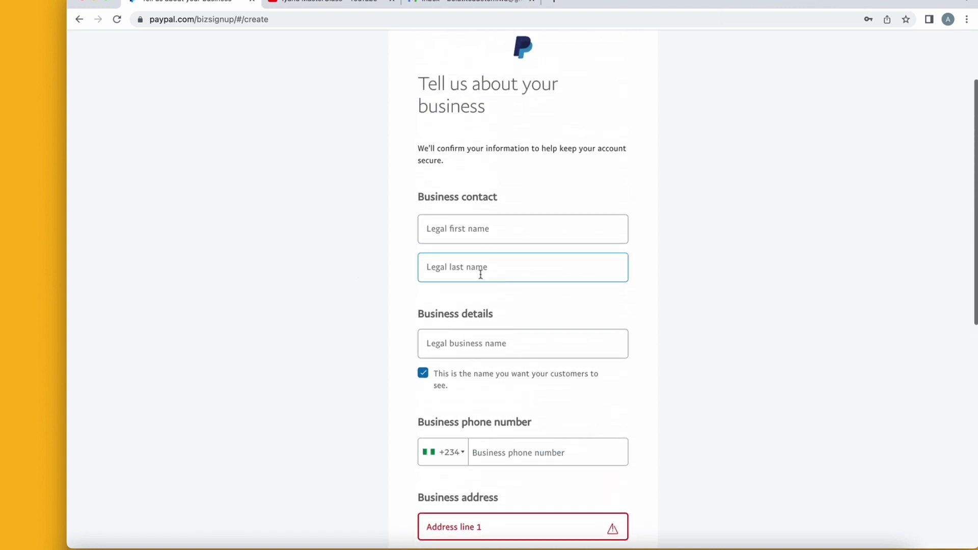
{"action": "left_click", "coordinate": [484, 240]}
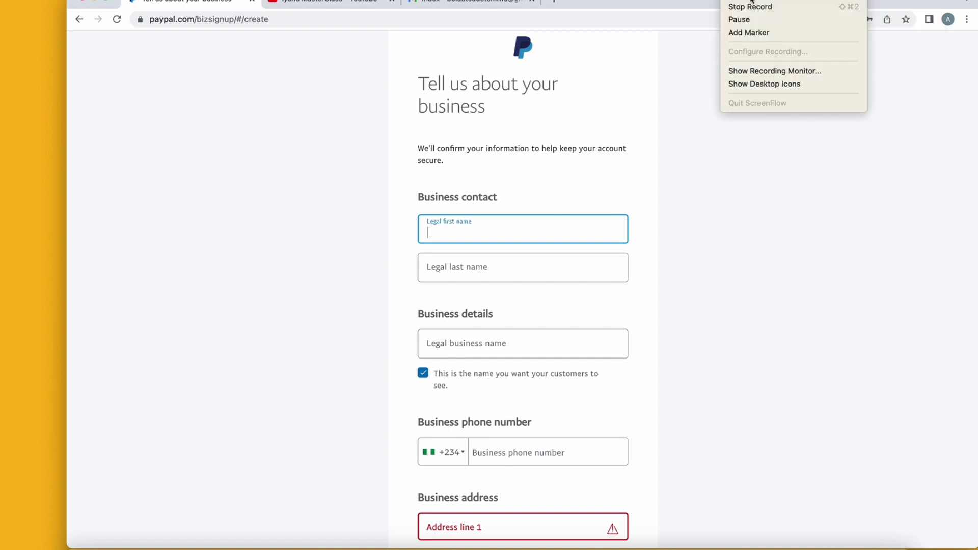
Fill in the legal first name, legal last name and business name Star.
{"action": "left_click", "coordinate": [747, 20]}
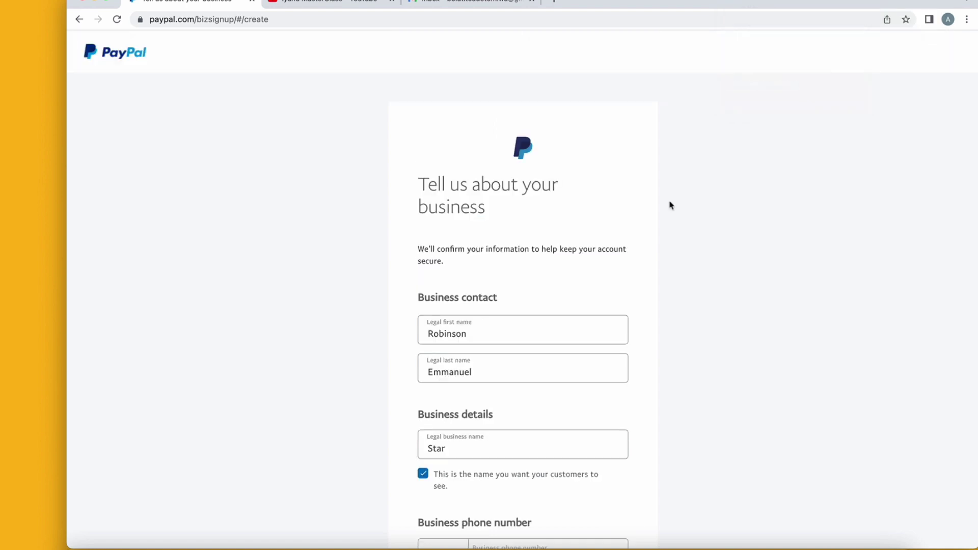
{"action": "scroll", "coordinate": [670, 204], "scroll_direction": "down", "scroll_amount": 4}
{"action": "left_click", "coordinate": [603, 223]}
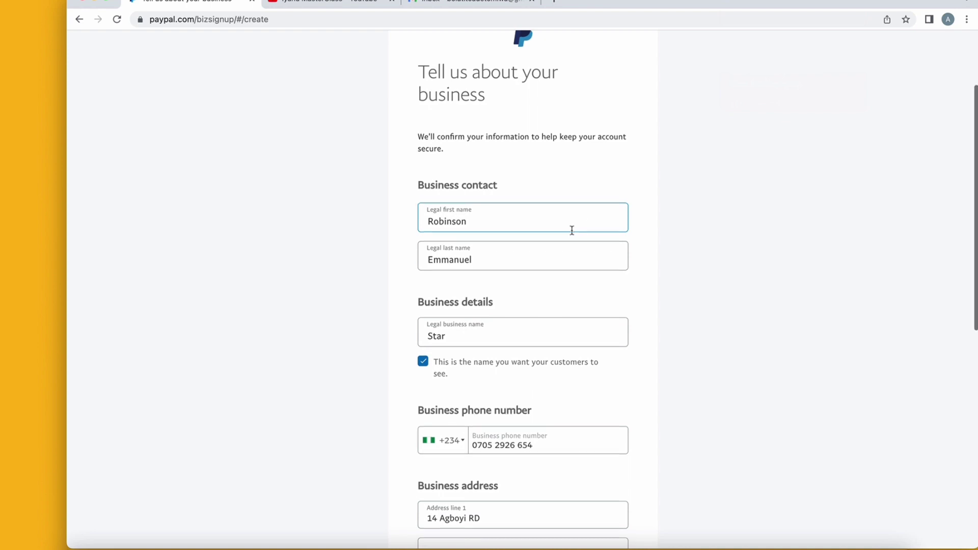
{"action": "scroll", "coordinate": [561, 226], "scroll_direction": "down", "scroll_amount": 2}
{"action": "left_click", "coordinate": [479, 214]}
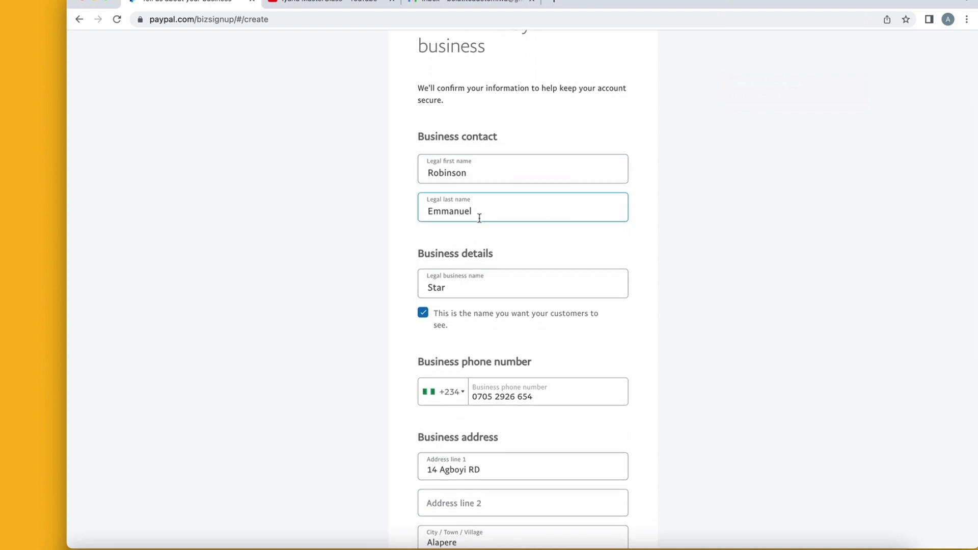
{"action": "scroll", "coordinate": [497, 216], "scroll_direction": "down", "scroll_amount": 2}
{"action": "left_click", "coordinate": [449, 233]}
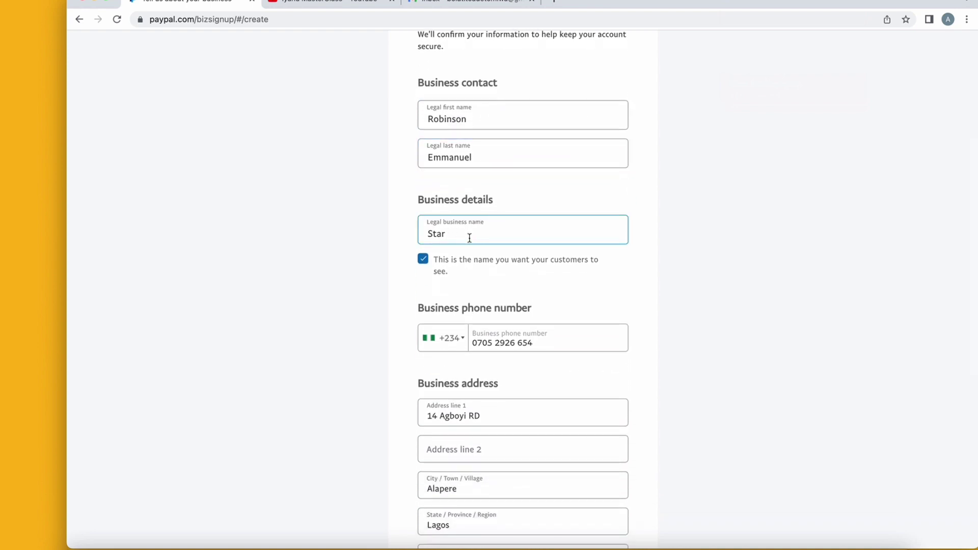
Complete the remaining phone and address details, then Agree and Continue.
{"action": "scroll", "coordinate": [479, 239], "scroll_direction": "down", "scroll_amount": 5}
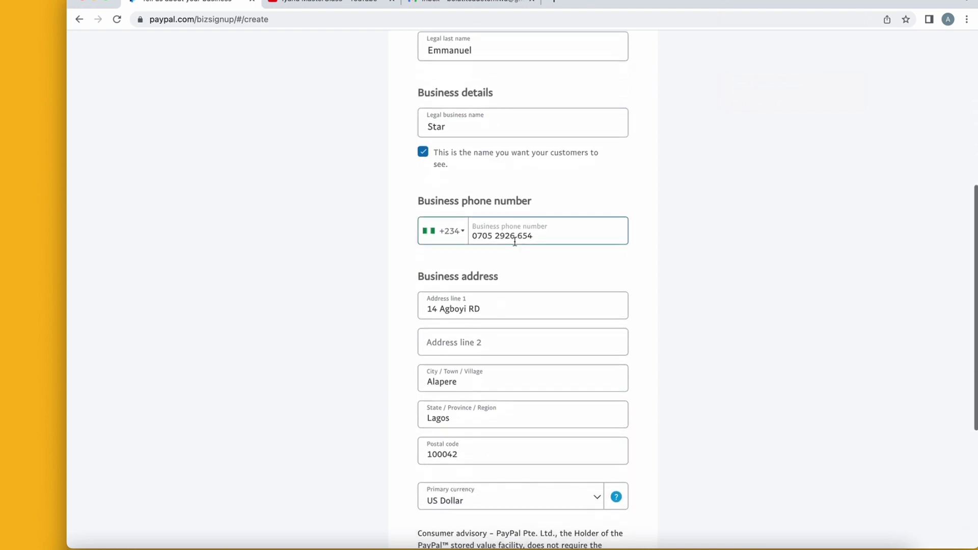
{"action": "scroll", "coordinate": [502, 251], "scroll_direction": "down", "scroll_amount": 7}
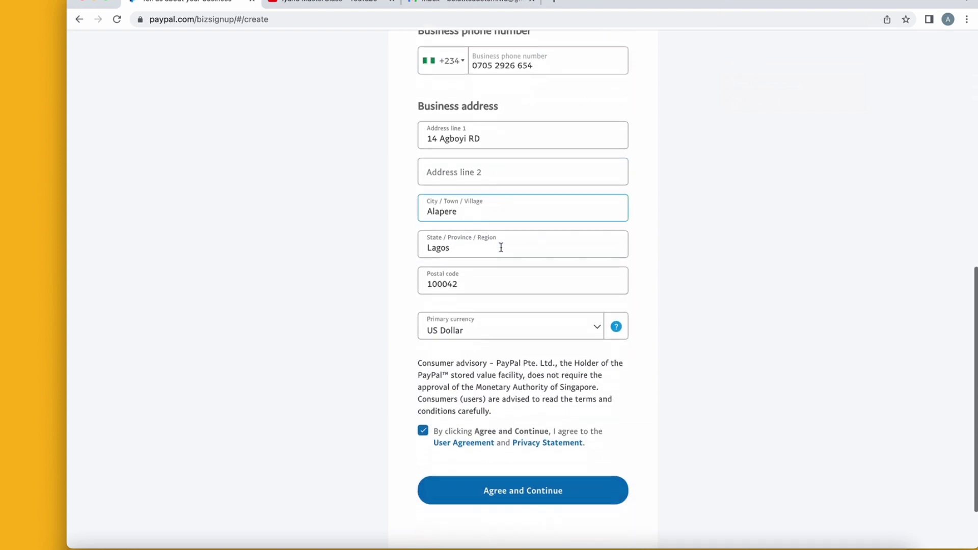
{"action": "scroll", "coordinate": [502, 248], "scroll_direction": "down", "scroll_amount": 1}
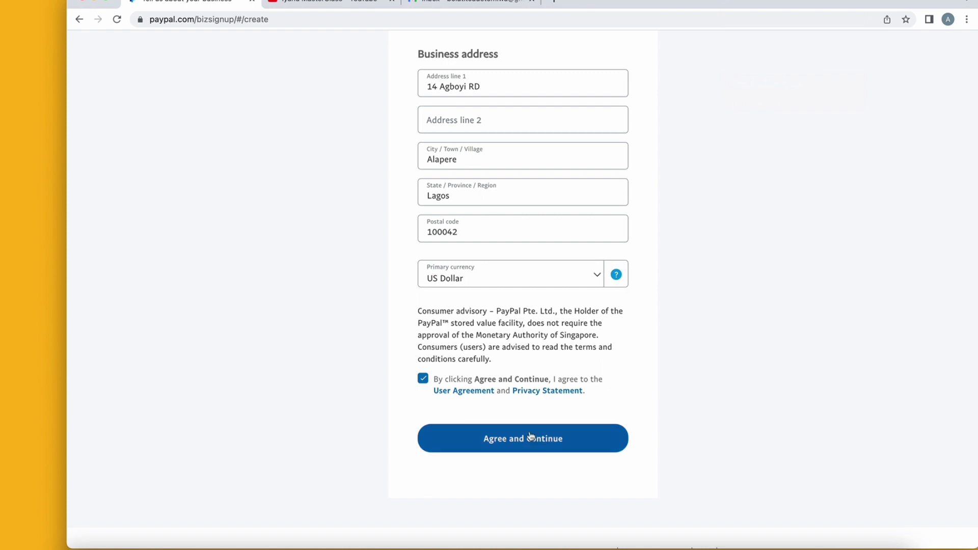
{"action": "left_click", "coordinate": [542, 445]}
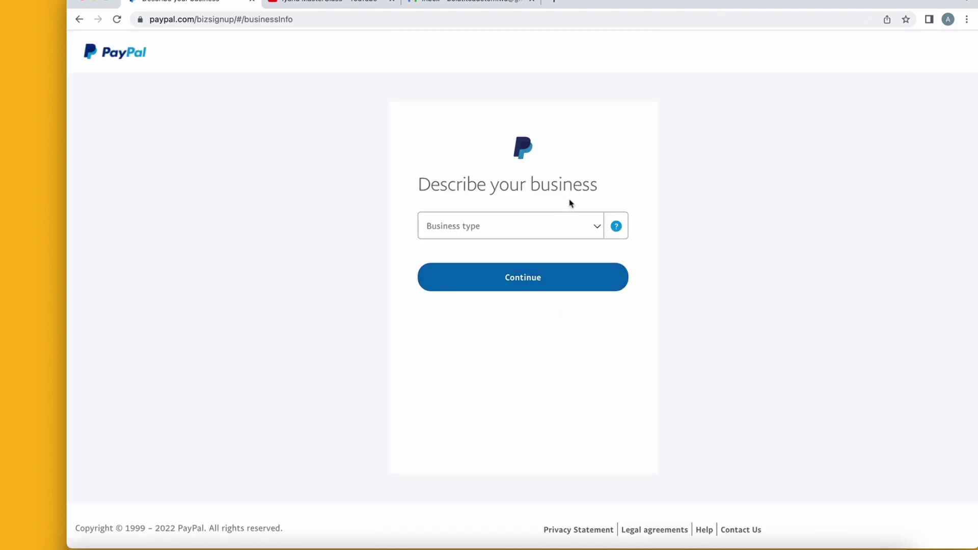
Set business type Individual/Sole Proprietorship and keyword Digital Goods Media-Books, Movies, Music.
{"action": "left_click", "coordinate": [582, 226]}
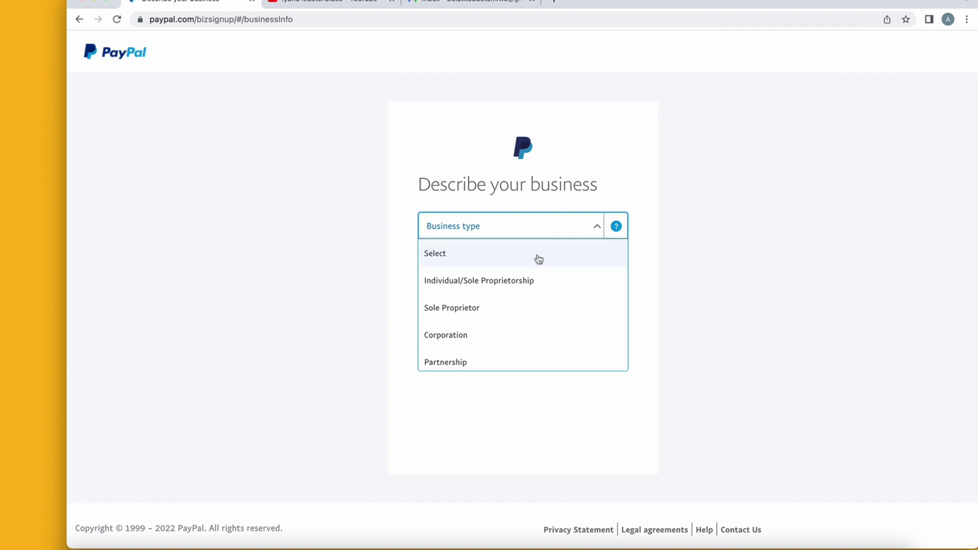
{"action": "left_click", "coordinate": [534, 282]}
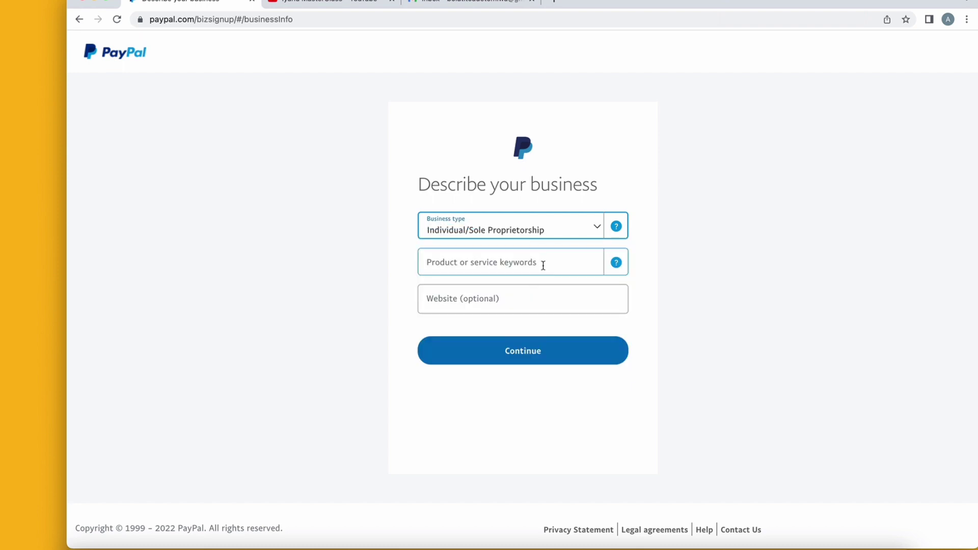
{"action": "left_click", "coordinate": [544, 267]}
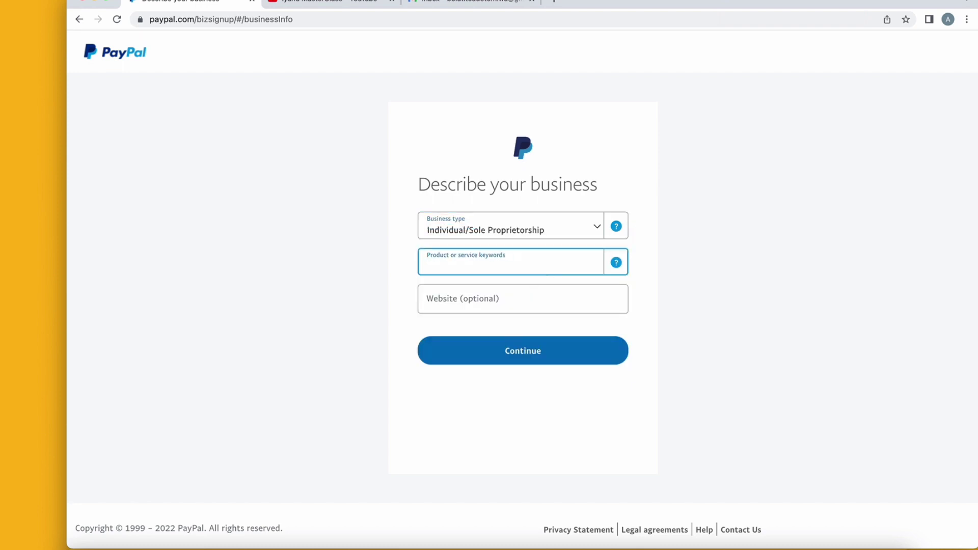
{"action": "type", "text": "ICT"}
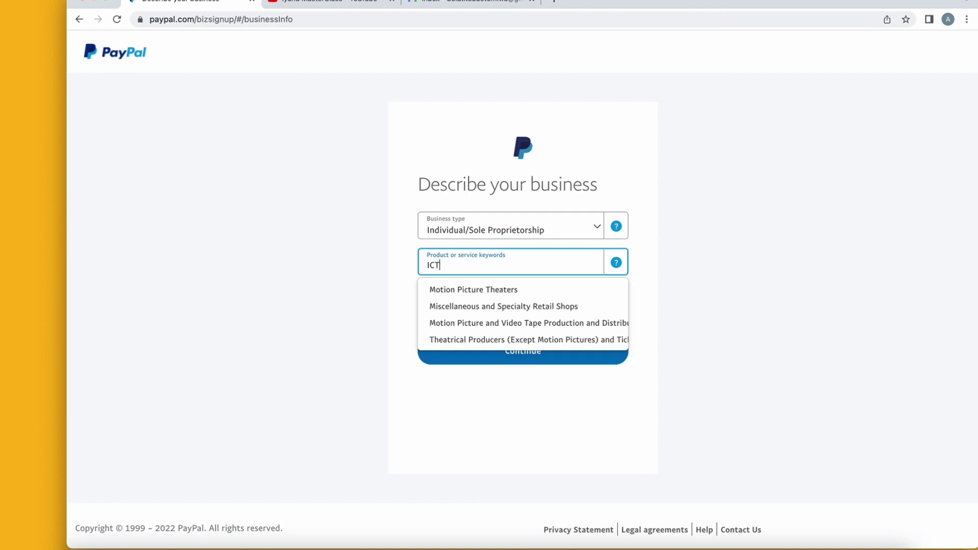
{"action": "key", "text": "BackSpace"}
{"action": "key", "text": "BackSpace"}
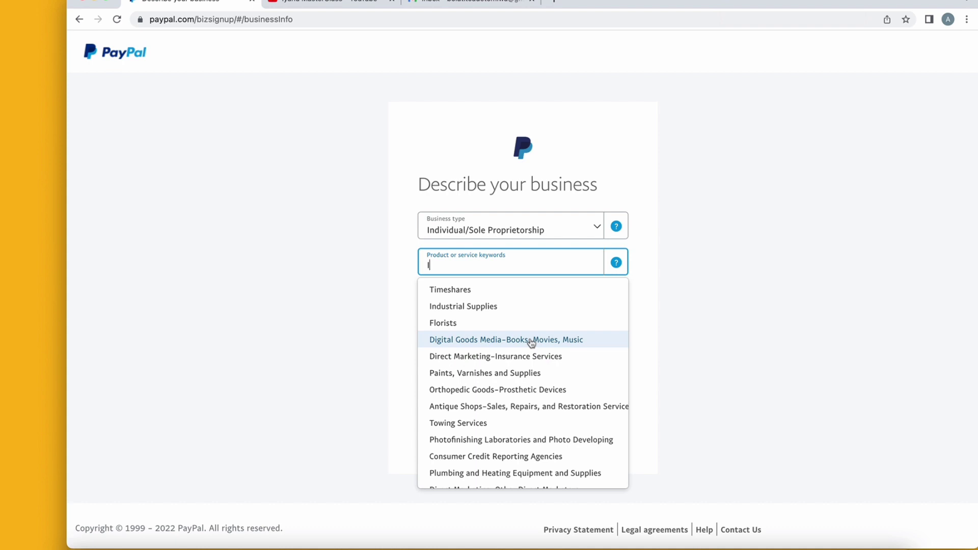
{"action": "left_click", "coordinate": [532, 340]}
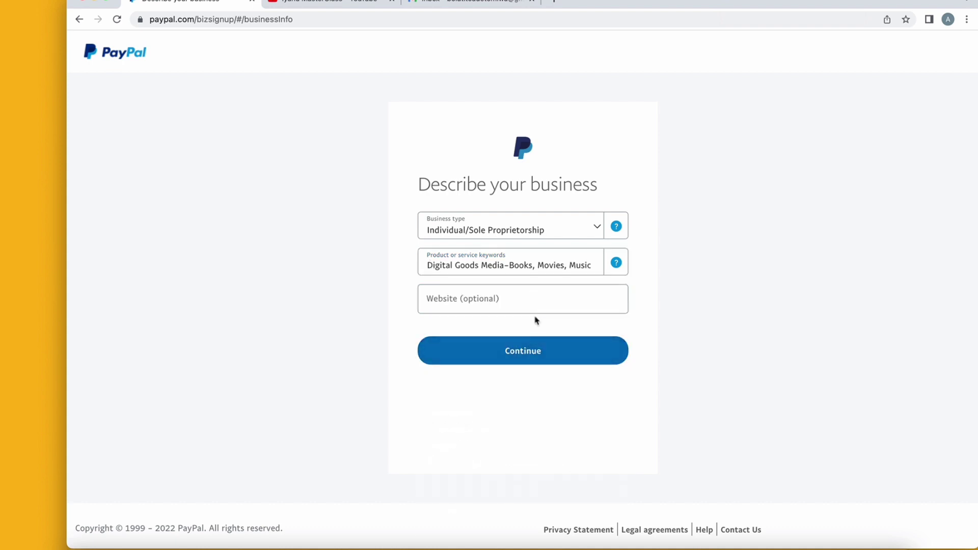
Leave the optional website blank and submit the business description.
{"action": "left_click", "coordinate": [518, 302]}
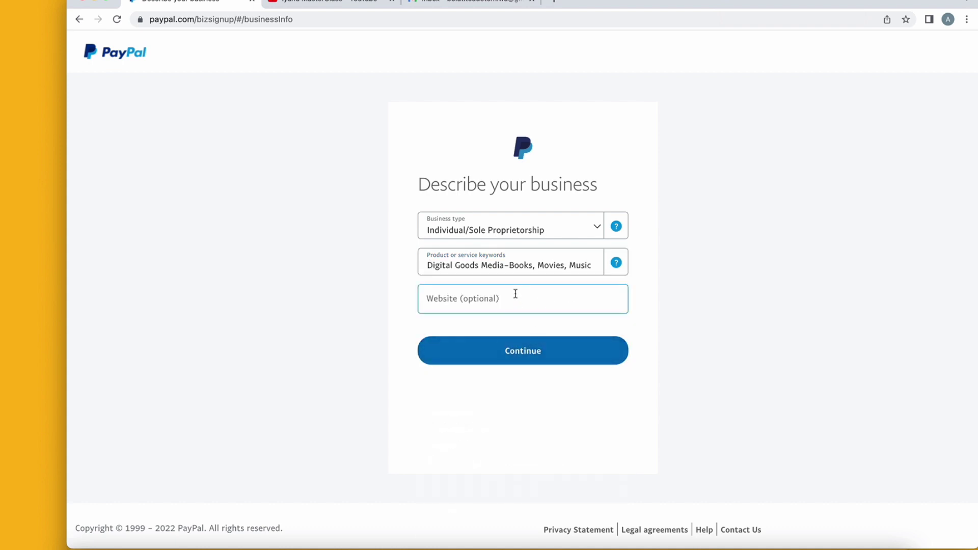
{"action": "left_click", "coordinate": [522, 305]}
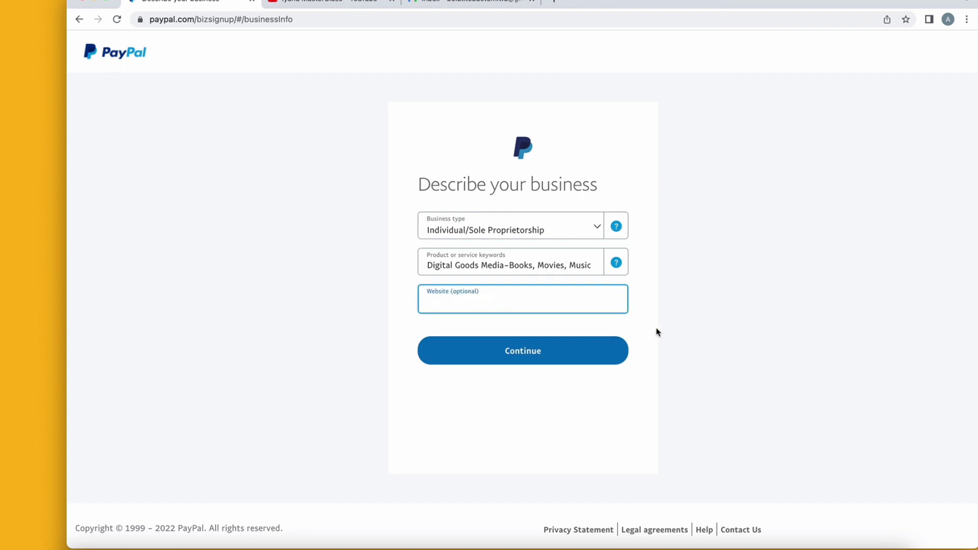
{"action": "left_click", "coordinate": [533, 352]}
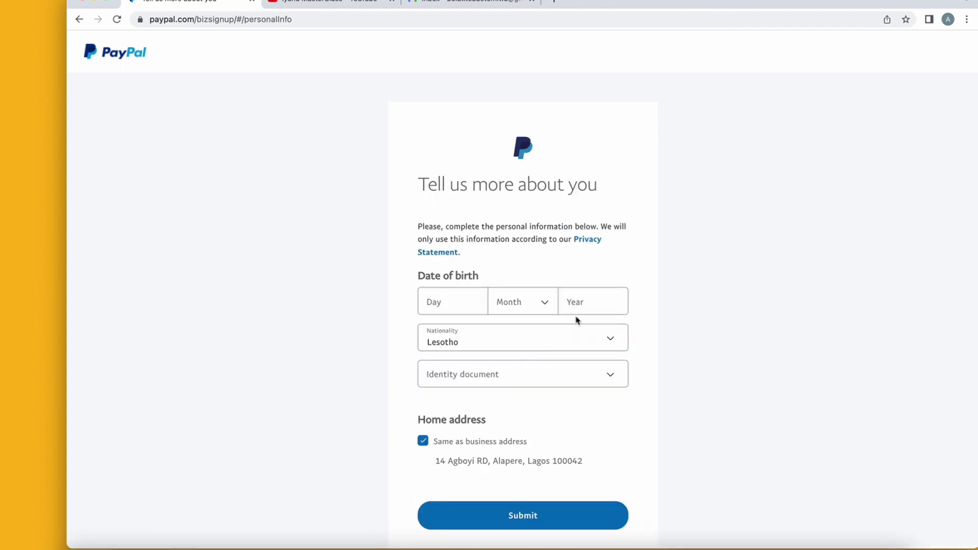
{"action": "scroll", "coordinate": [578, 320], "scroll_direction": "down", "scroll_amount": 1}
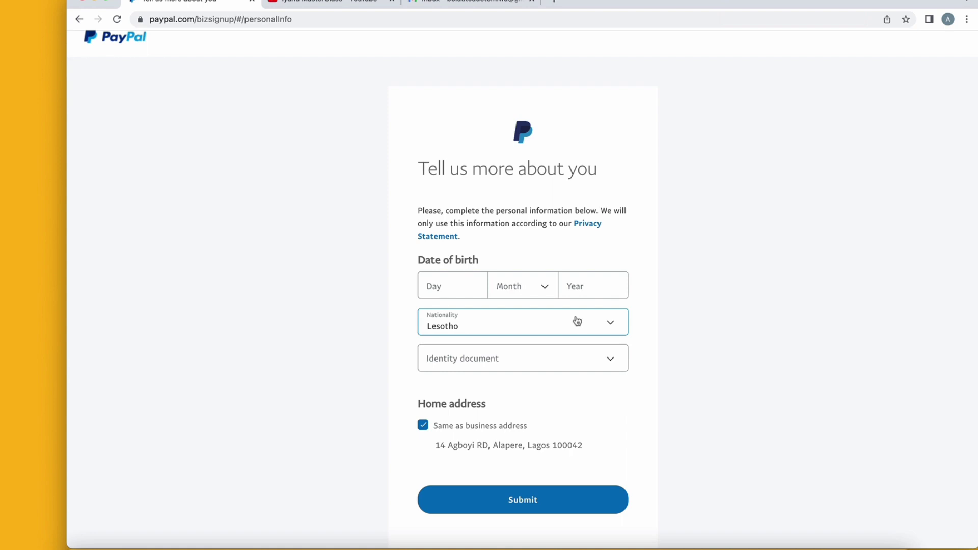
{"action": "left_click", "coordinate": [454, 281]}
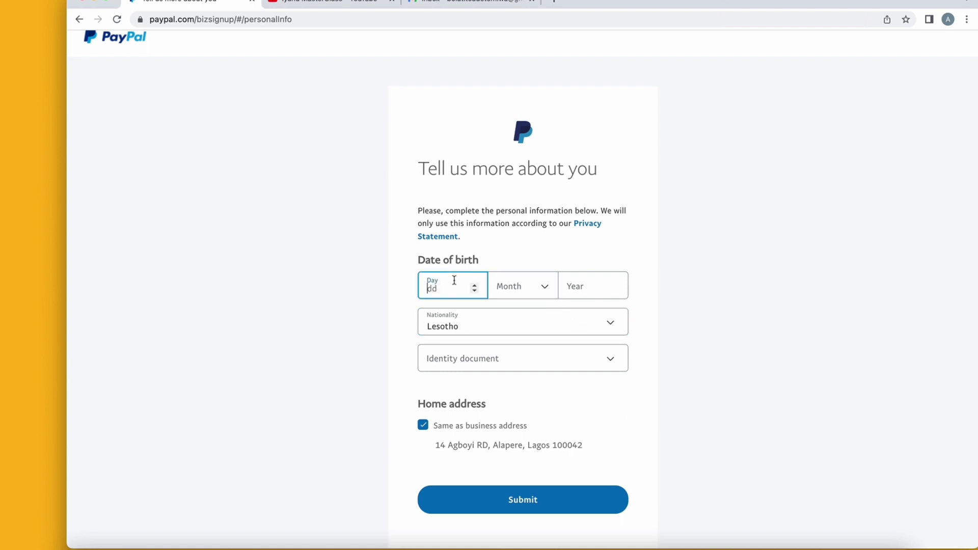
{"action": "type", "text": "18"}
{"action": "left_click", "coordinate": [530, 284]}
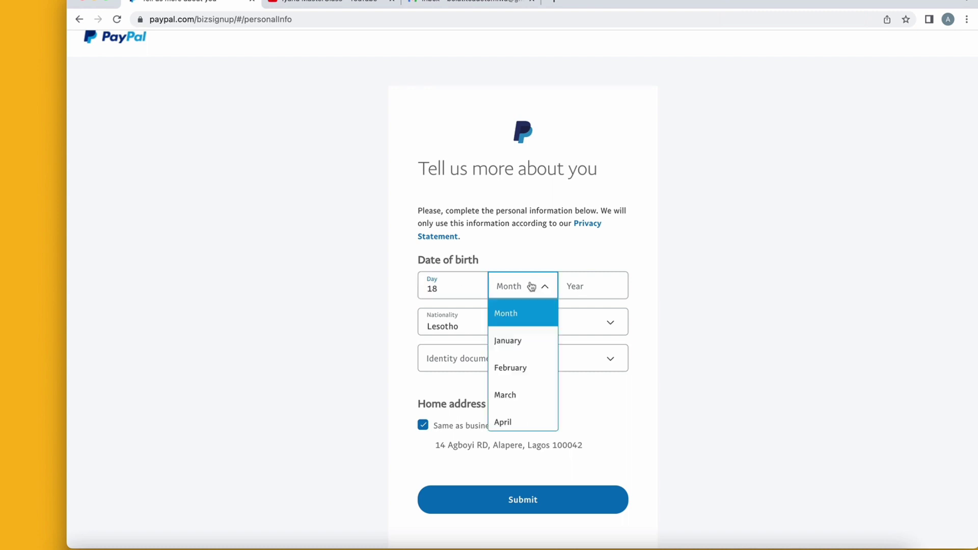
{"action": "left_click", "coordinate": [529, 395]}
{"action": "left_click", "coordinate": [583, 281]}
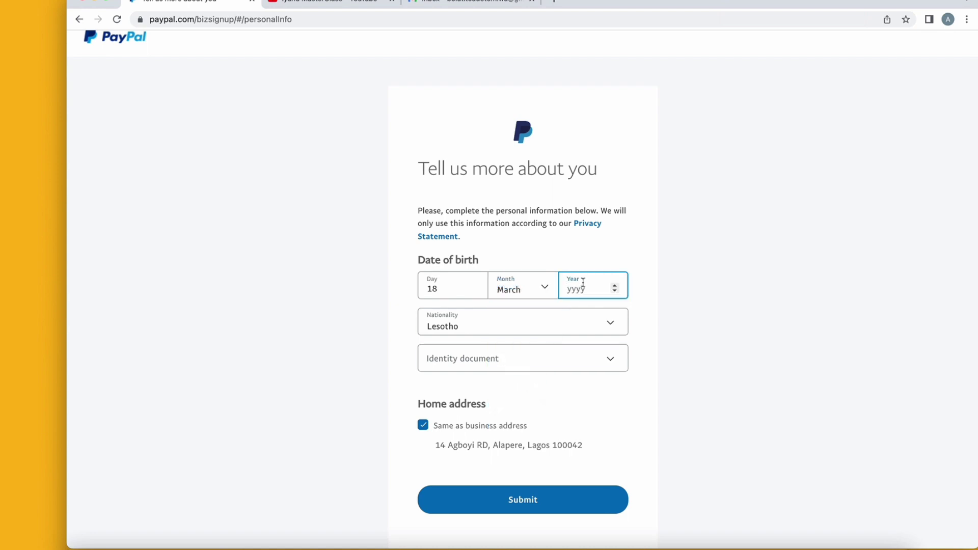
{"action": "type", "text": "1977"}
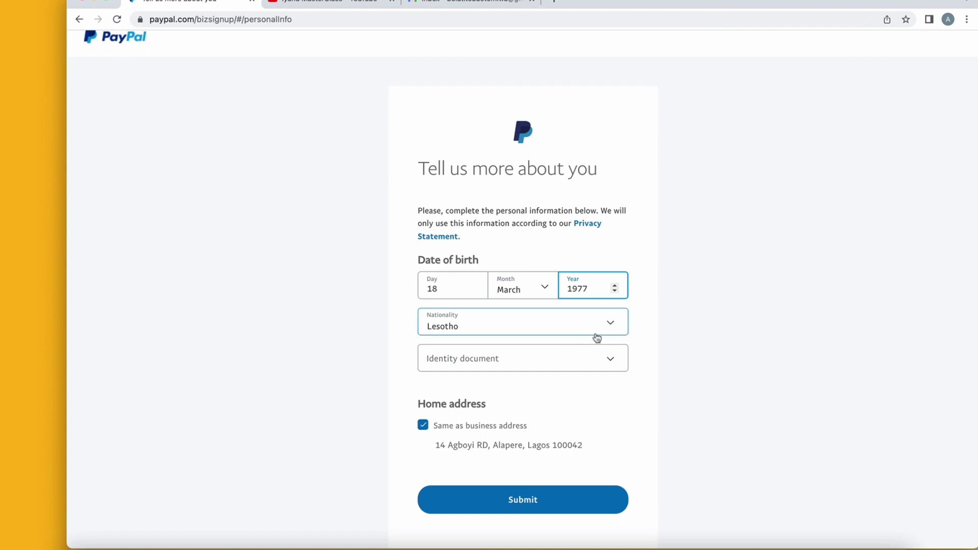
{"action": "left_click", "coordinate": [610, 329]}
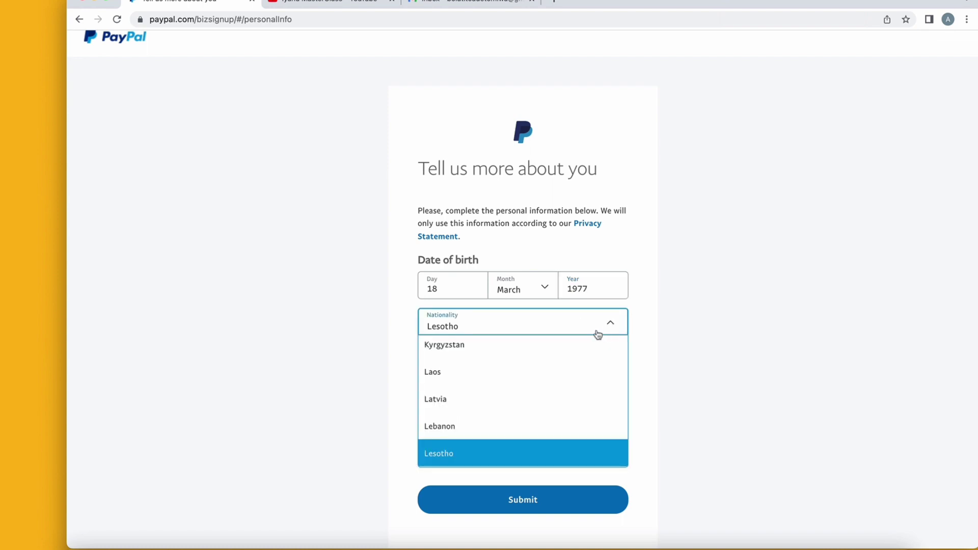
Change nationality from Lesotho to Nigeria and list the identity document options.
{"action": "left_click", "coordinate": [629, 256]}
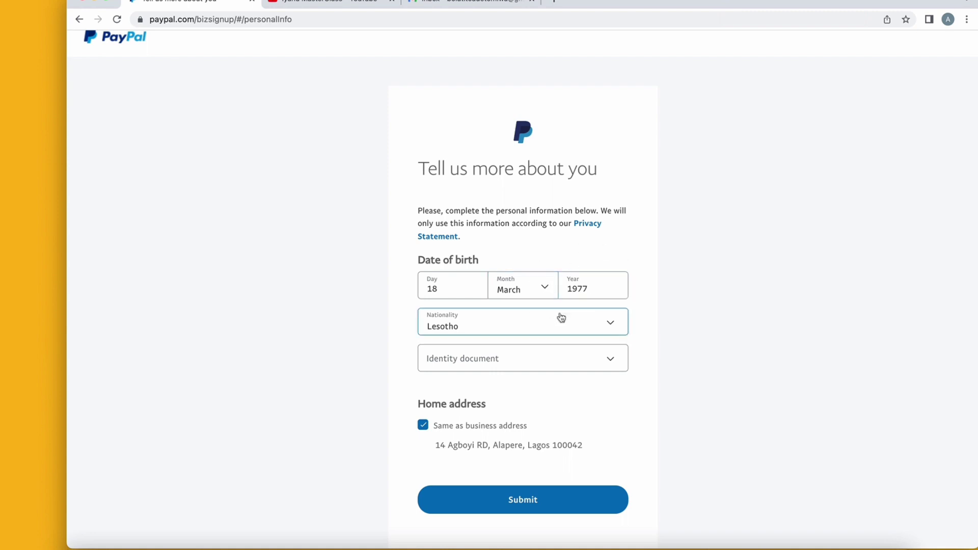
{"action": "left_click", "coordinate": [614, 324]}
{"action": "key", "text": "n"}
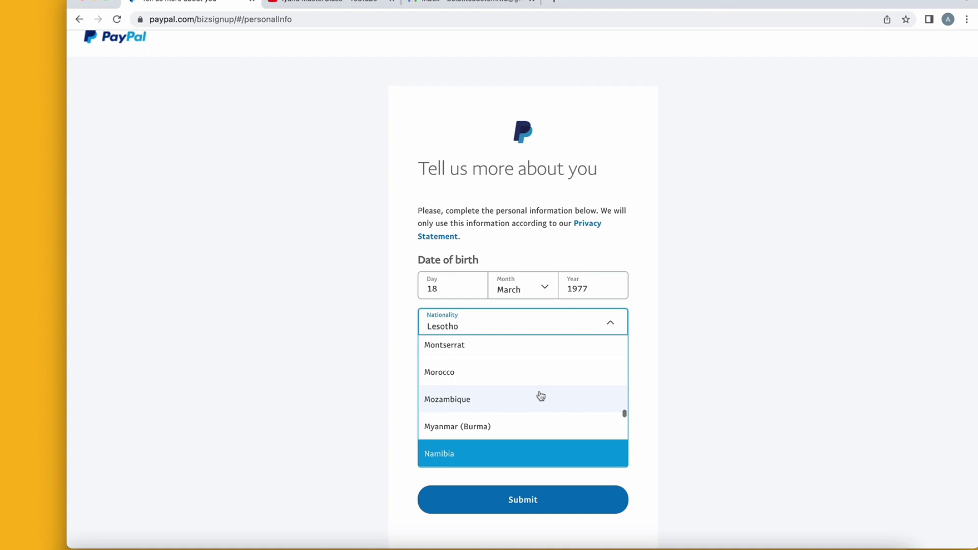
{"action": "scroll", "coordinate": [541, 396], "scroll_direction": "down", "scroll_amount": 3}
{"action": "scroll", "coordinate": [541, 396], "scroll_direction": "down", "scroll_amount": 5}
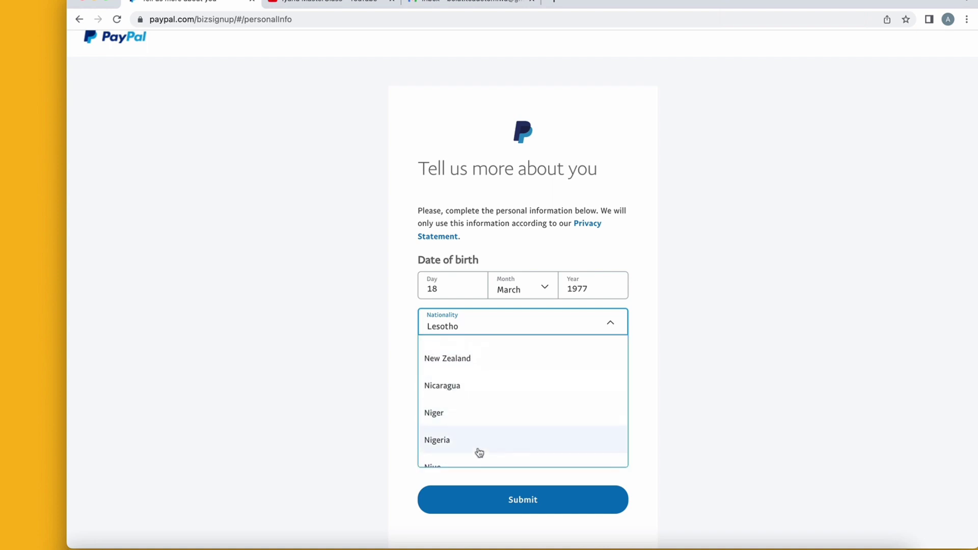
{"action": "left_click", "coordinate": [479, 448]}
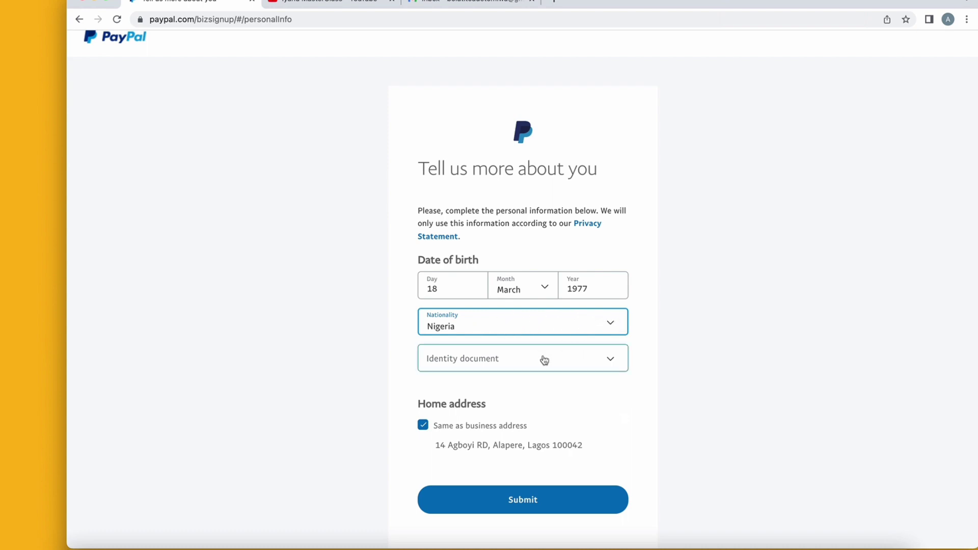
{"action": "left_click", "coordinate": [576, 359]}
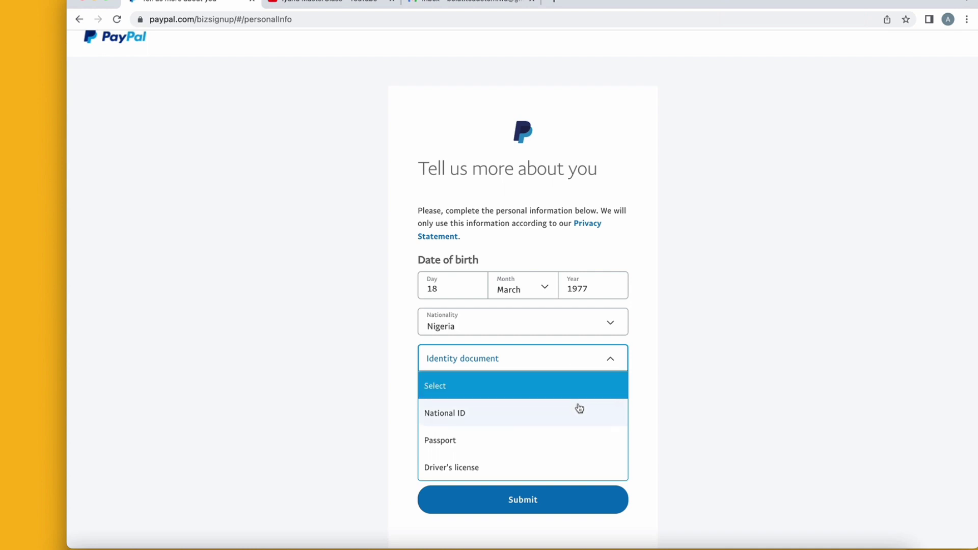
{"action": "scroll", "coordinate": [579, 408], "scroll_direction": "down", "scroll_amount": 1}
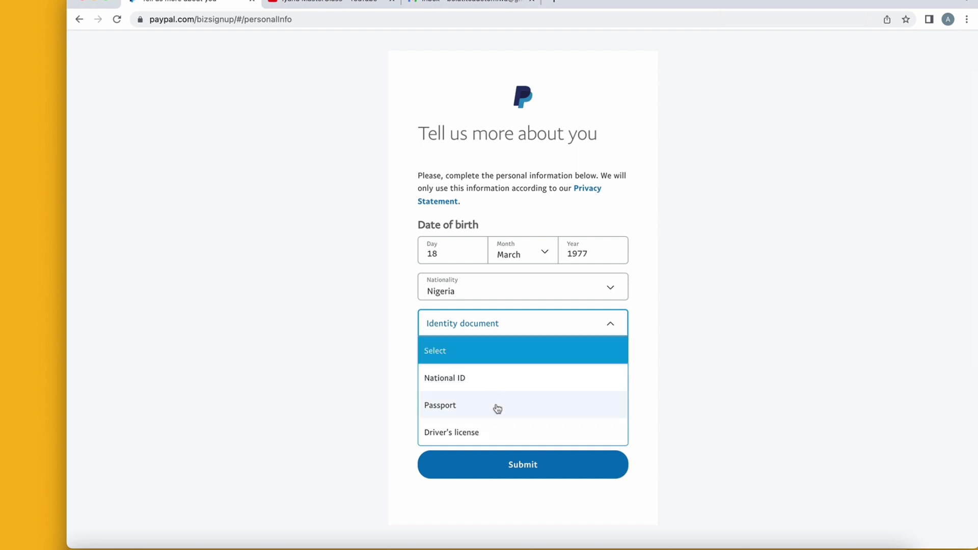
Choose National ID, enter the national ID number, and submit the personal information.
{"action": "left_click", "coordinate": [493, 387]}
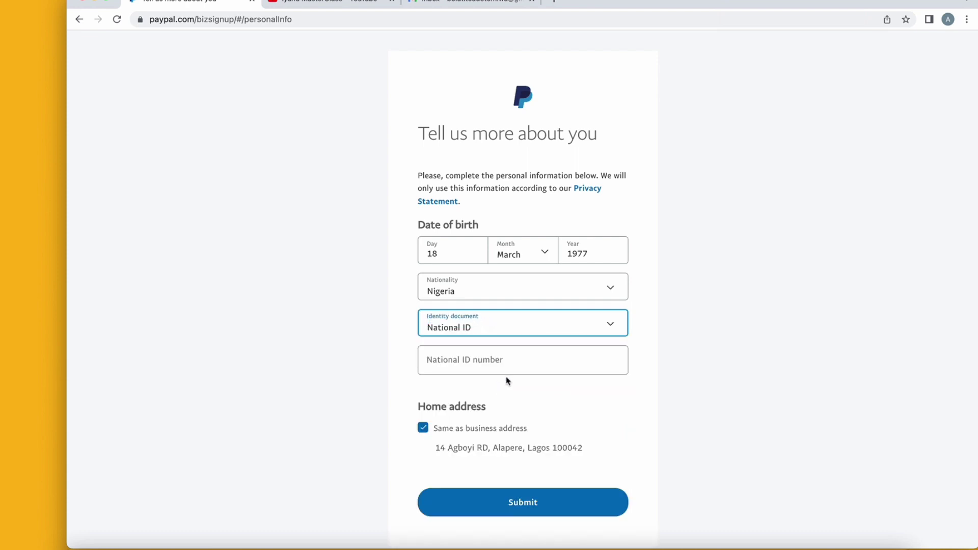
{"action": "left_click", "coordinate": [514, 351]}
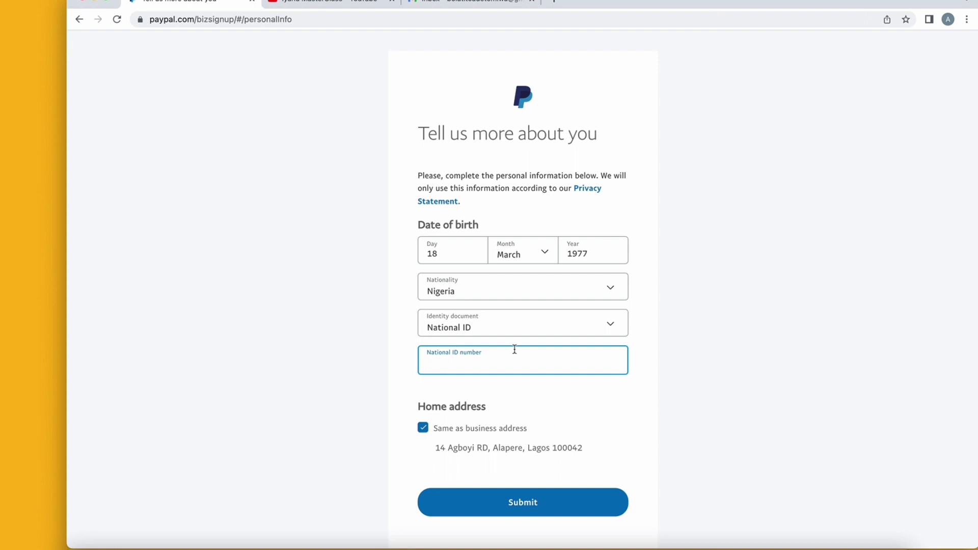
{"action": "left_click", "coordinate": [749, 0]}
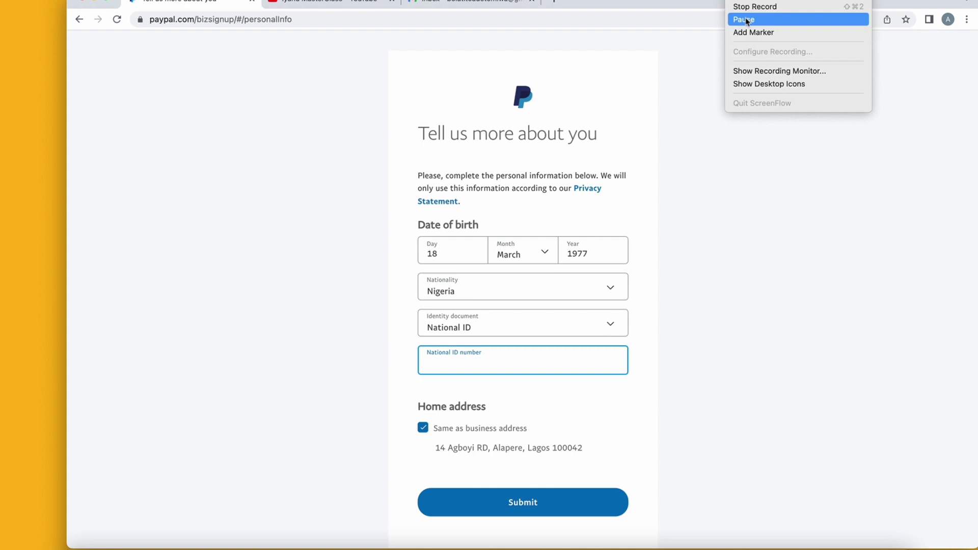
{"action": "left_click", "coordinate": [749, 19]}
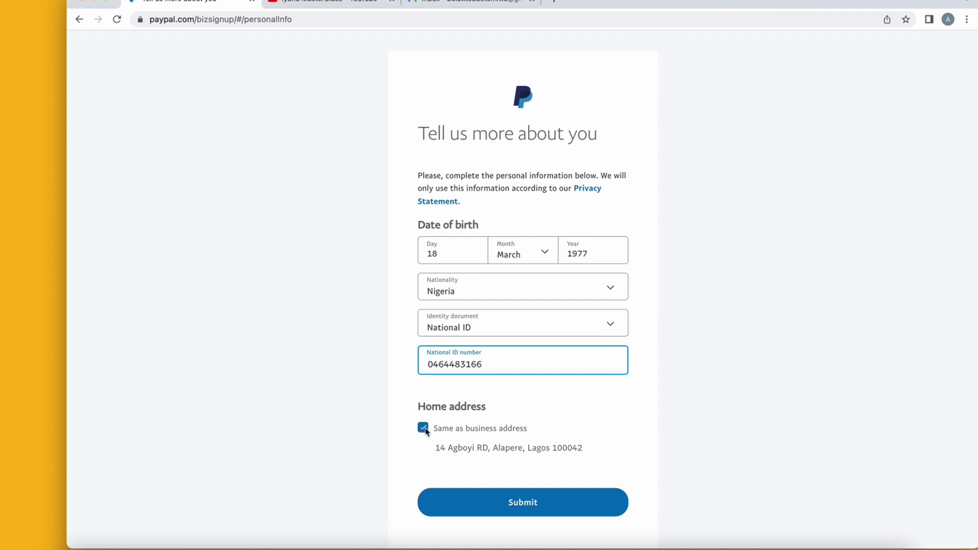
{"action": "left_click", "coordinate": [536, 501]}
{"action": "left_click", "coordinate": [536, 501]}
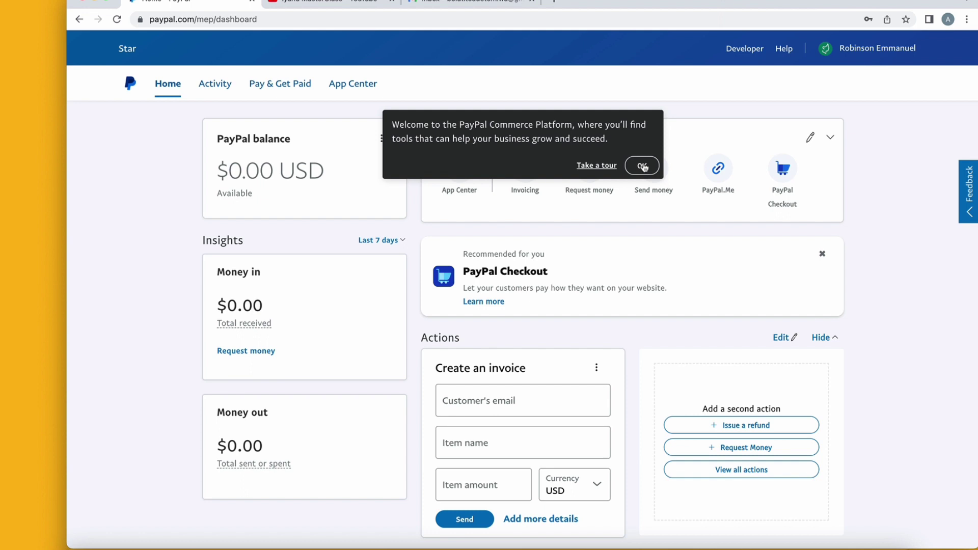
Close the welcome popup and scroll down to the three pending notifications.
{"action": "left_click", "coordinate": [643, 167]}
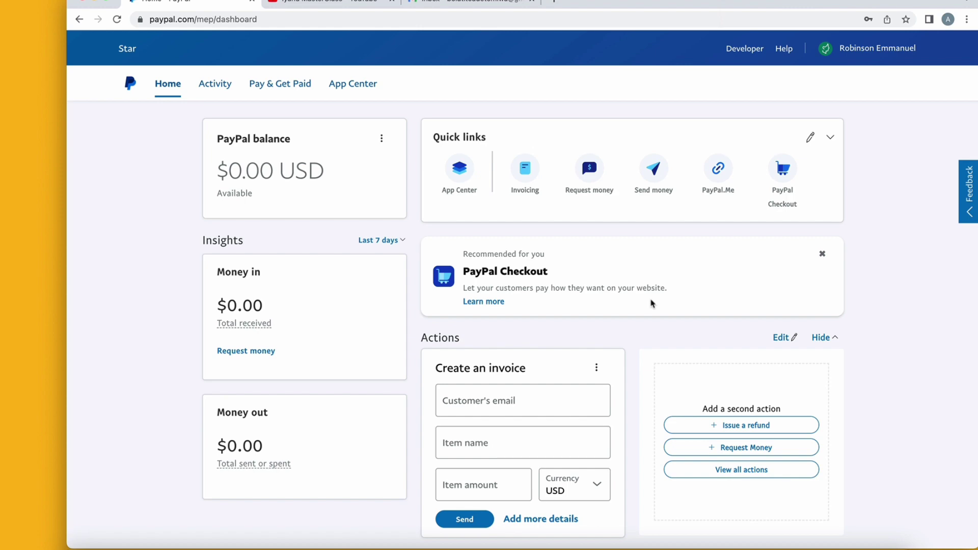
{"action": "scroll", "coordinate": [653, 304], "scroll_direction": "down", "scroll_amount": 4}
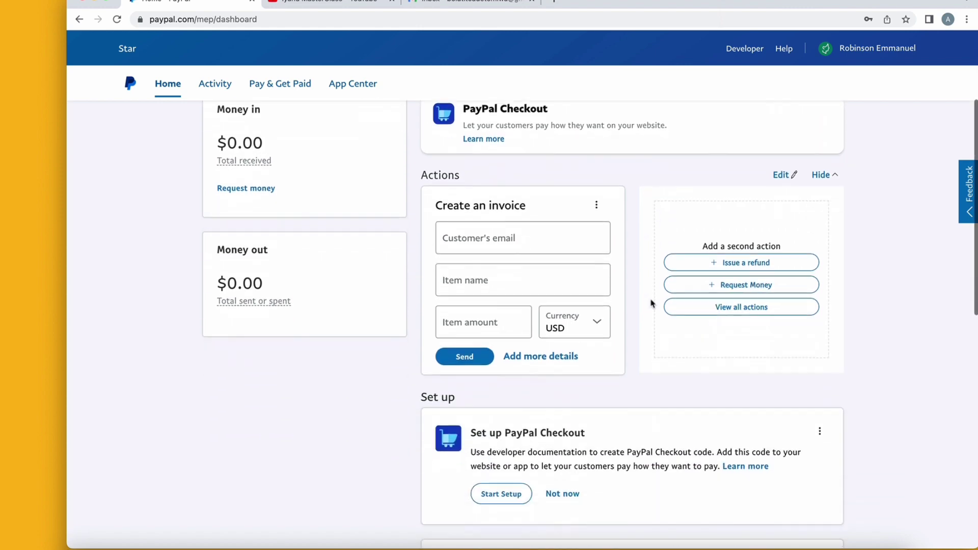
{"action": "scroll", "coordinate": [653, 303], "scroll_direction": "down", "scroll_amount": 1}
{"action": "scroll", "coordinate": [653, 304], "scroll_direction": "down", "scroll_amount": 10}
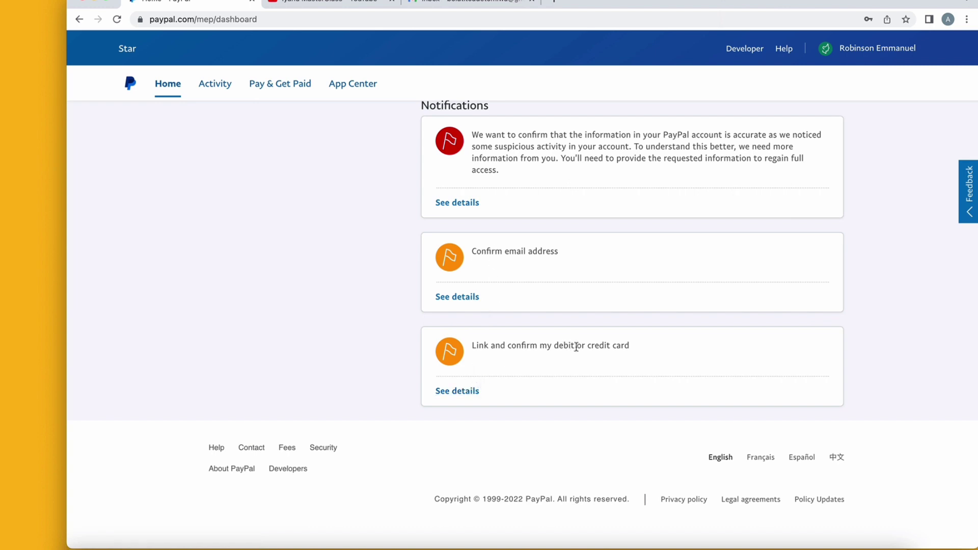
Open Link a payment method from the debit or credit card notification, then close it.
{"action": "left_click", "coordinate": [464, 393]}
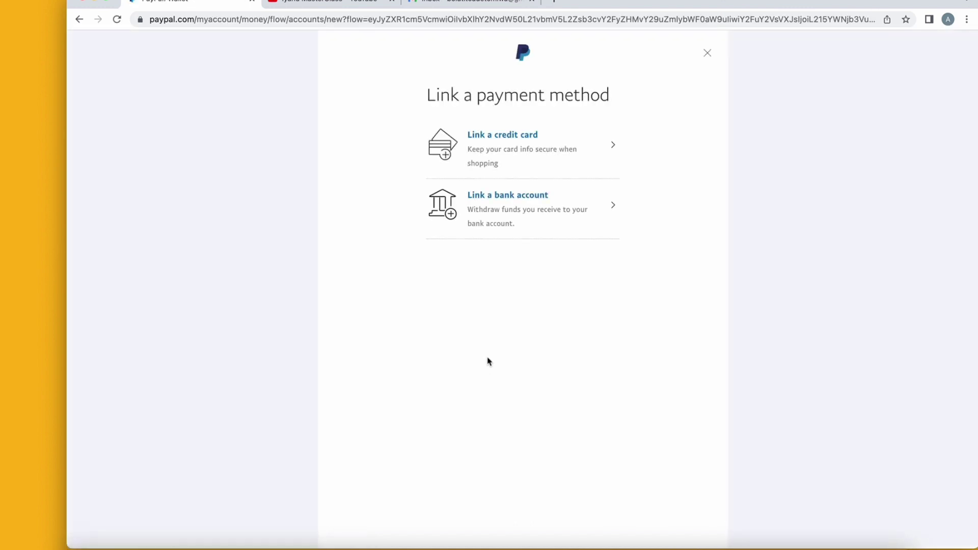
{"action": "left_click", "coordinate": [486, 158]}
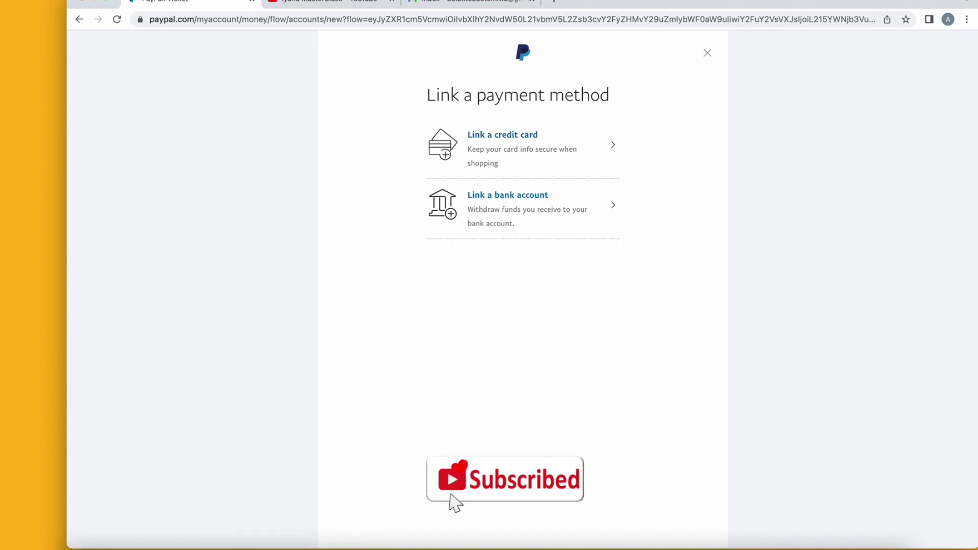
{"action": "left_click", "coordinate": [707, 52]}
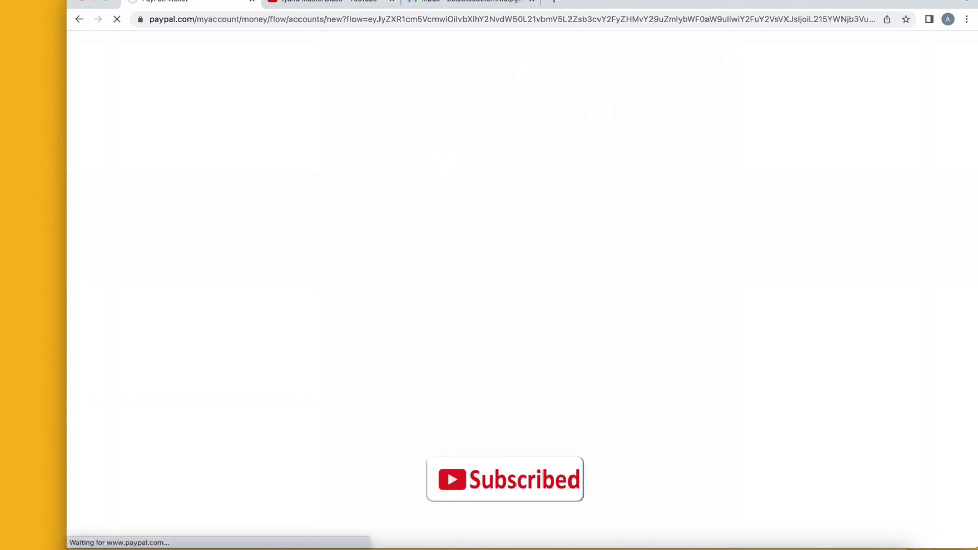